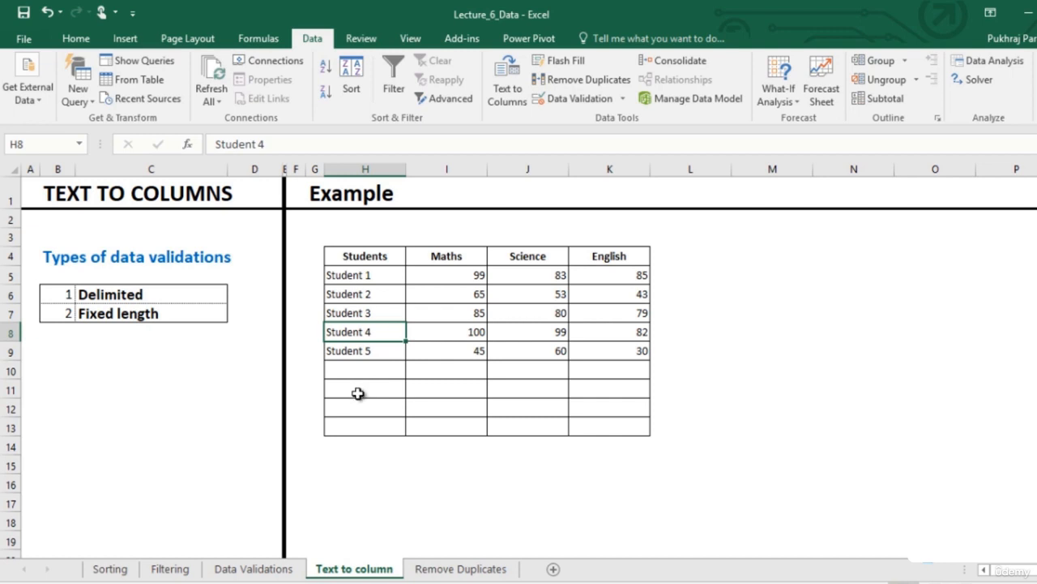
Copy the line "Student 6,68,72,54" from Notepad and paste it into cell H10 of the Text to column sheet
{"action": "left_click", "coordinate": [417, 581]}
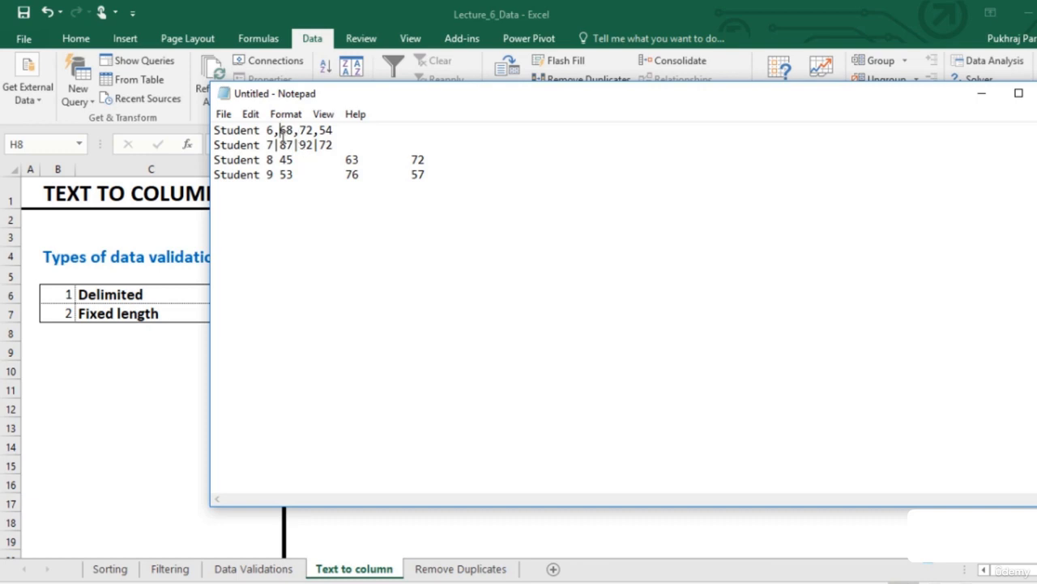
{"action": "left_click_drag", "start_coordinate": [344, 130], "coordinate": [210, 139]}
{"action": "left_click_drag", "start_coordinate": [344, 131], "coordinate": [214, 130]}
{"action": "key", "text": "ctrl+c"}
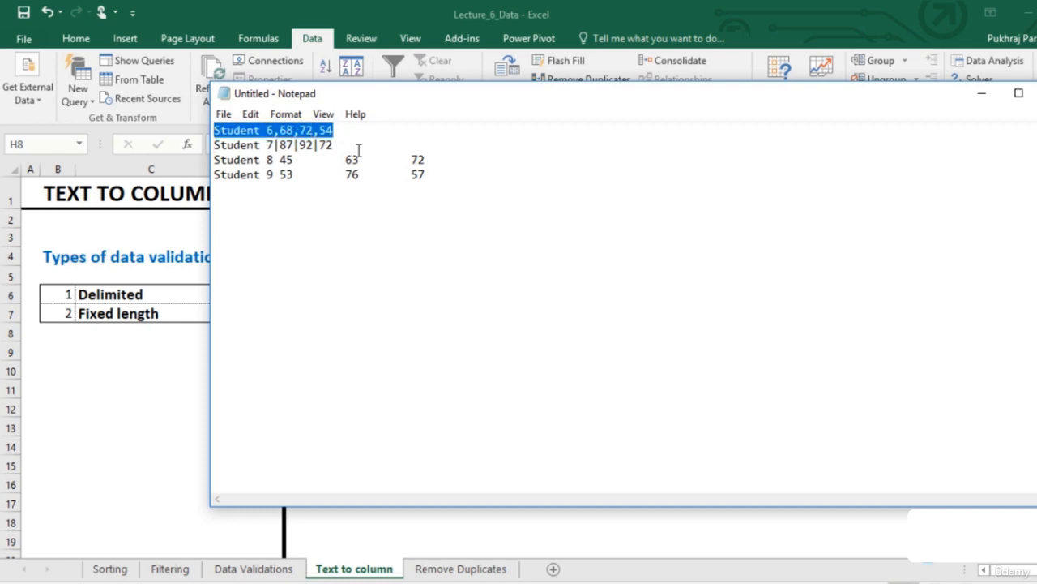
{"action": "left_click", "coordinate": [979, 97]}
{"action": "left_click", "coordinate": [359, 366]}
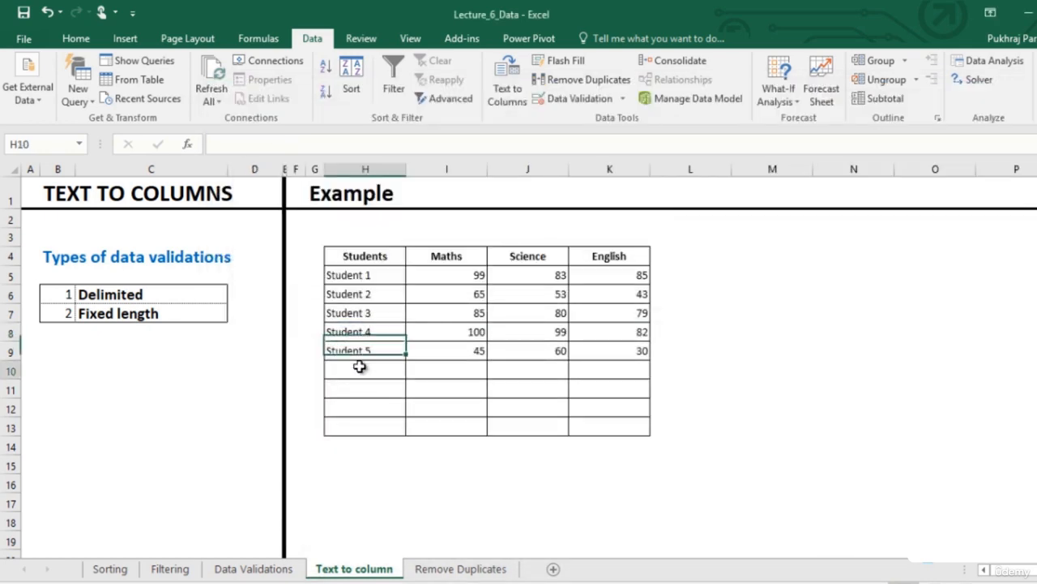
{"action": "key", "text": "ctrl+v"}
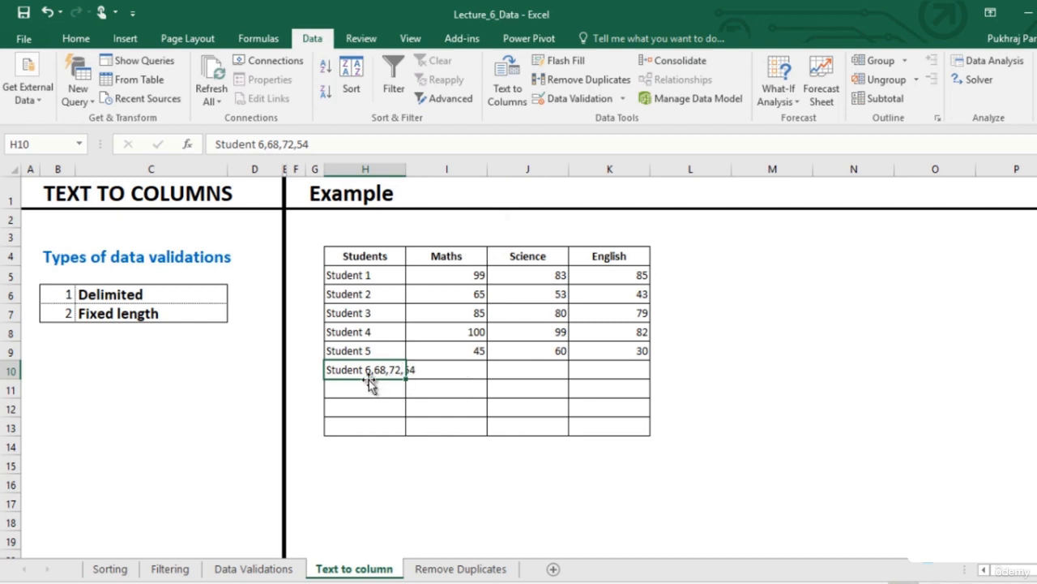
Split H10 with Text to Columns as delimited data using the Comma delimiter, replacing the existing cells
{"action": "left_click", "coordinate": [516, 100]}
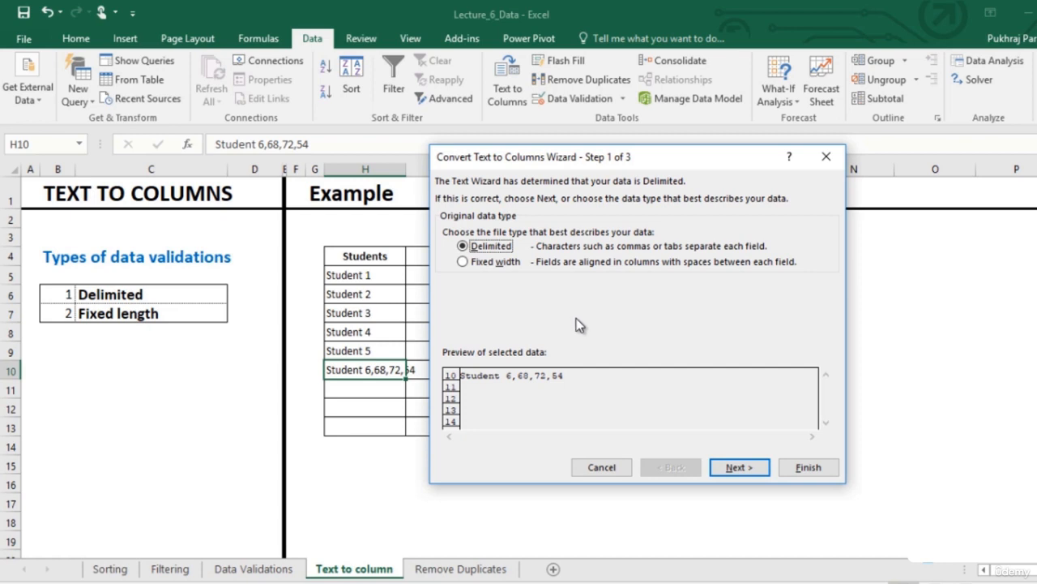
{"action": "left_click", "coordinate": [737, 469]}
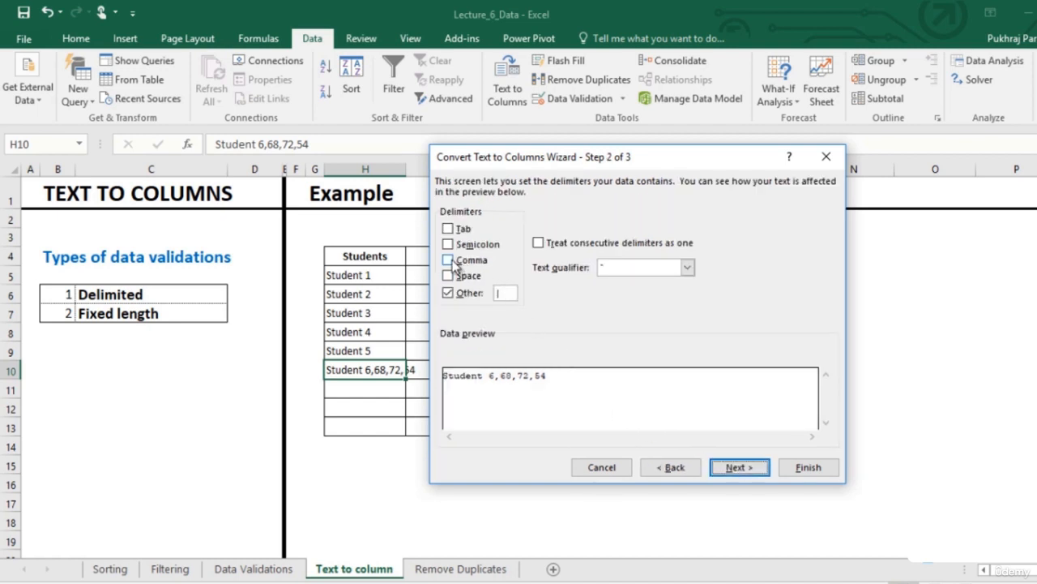
{"action": "left_click", "coordinate": [451, 261]}
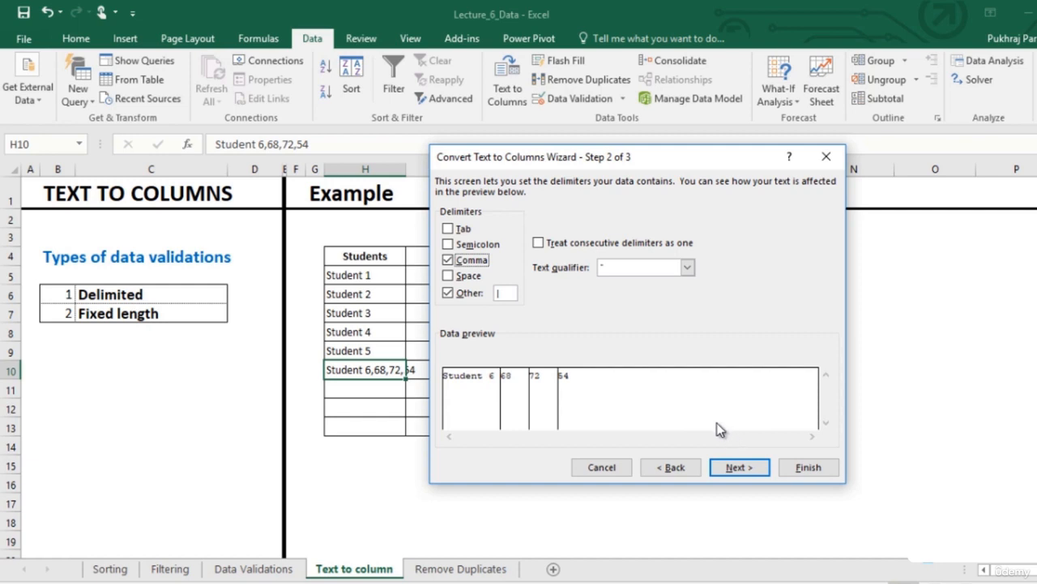
{"action": "left_click", "coordinate": [740, 466]}
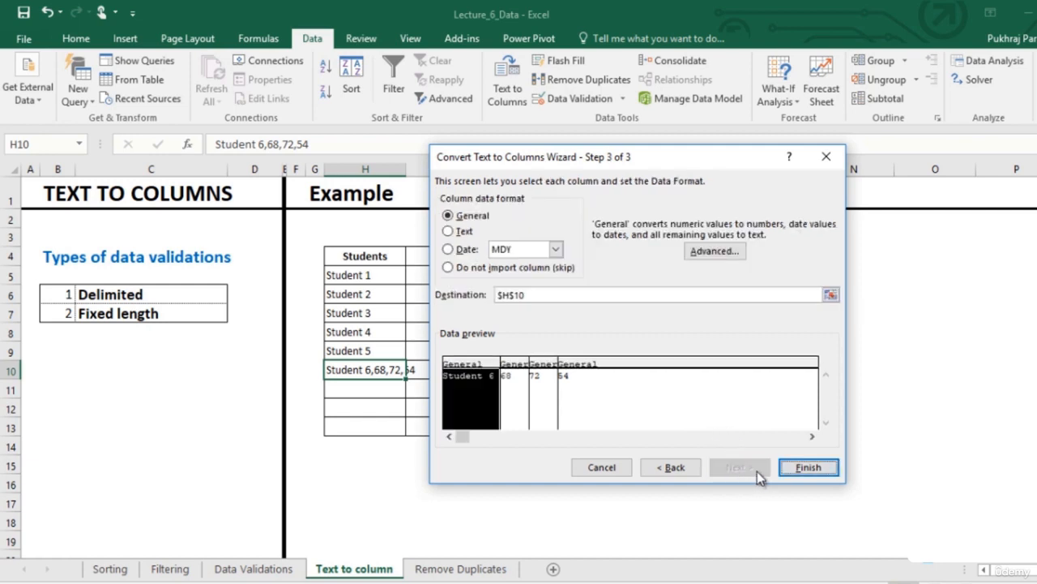
{"action": "left_click", "coordinate": [806, 467]}
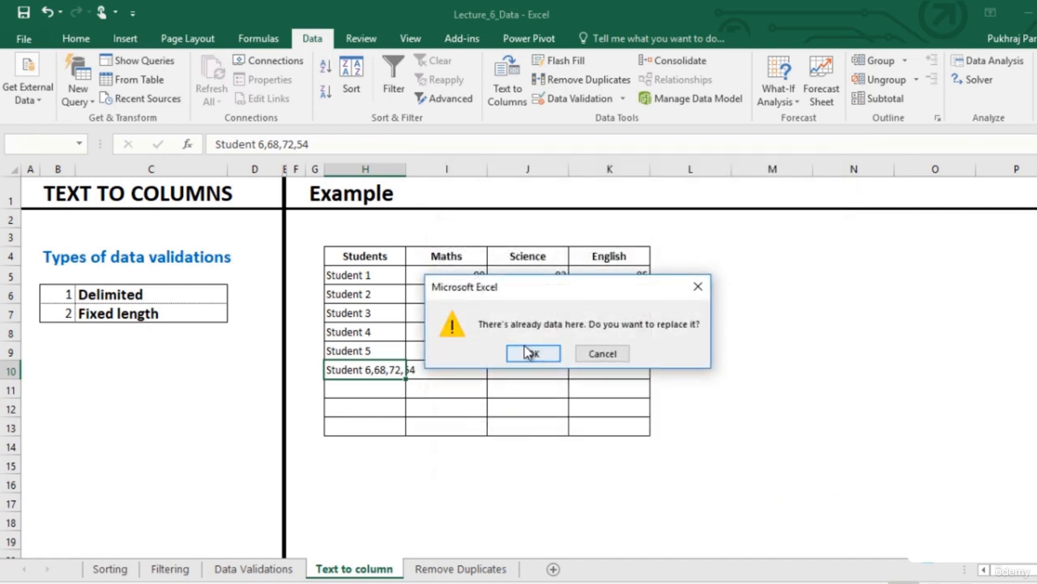
{"action": "left_click", "coordinate": [539, 355]}
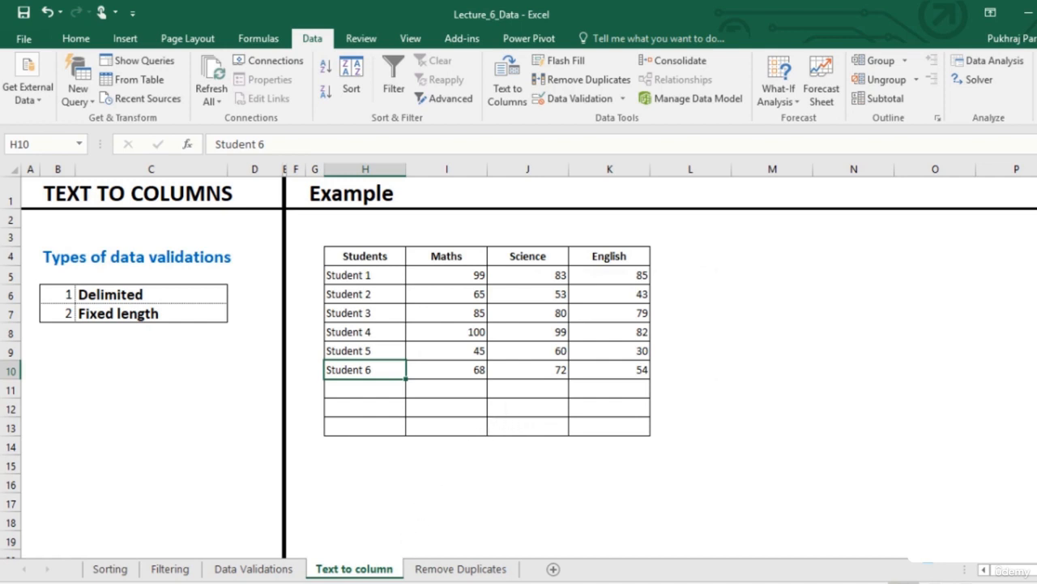
Paste the "Student 7*87*92*72" line into H11 and split it with Text to Columns using * as the Other delimiter instead of comma
{"action": "key", "text": "alt+Tab"}
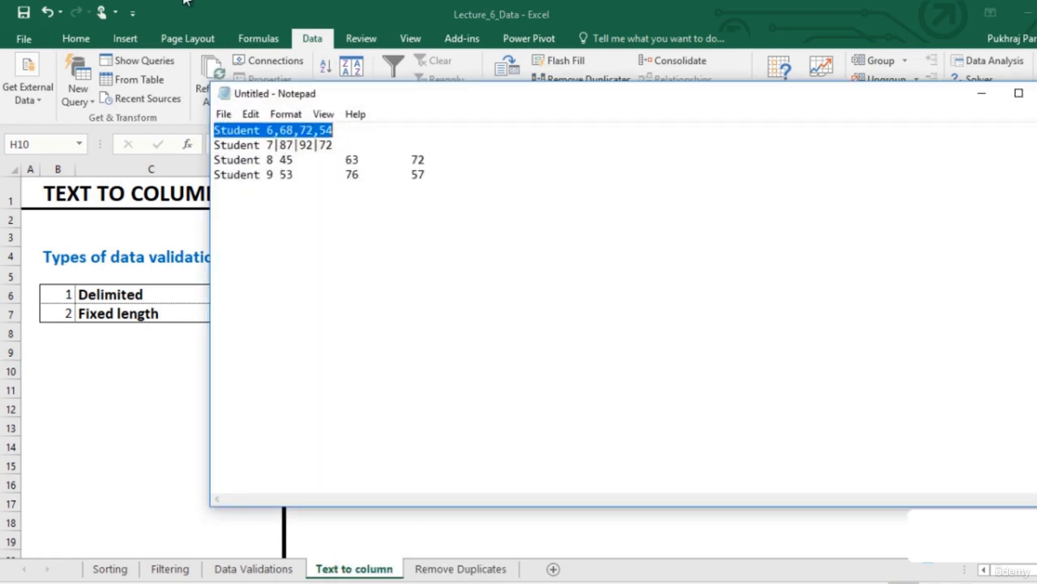
{"action": "key", "text": "alt+Tab"}
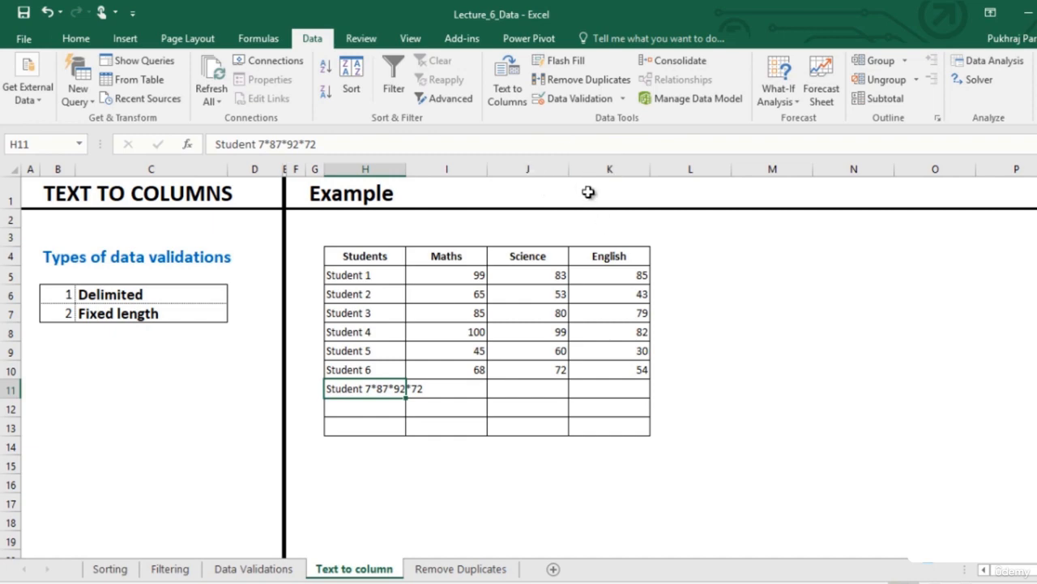
{"action": "left_click", "coordinate": [520, 83]}
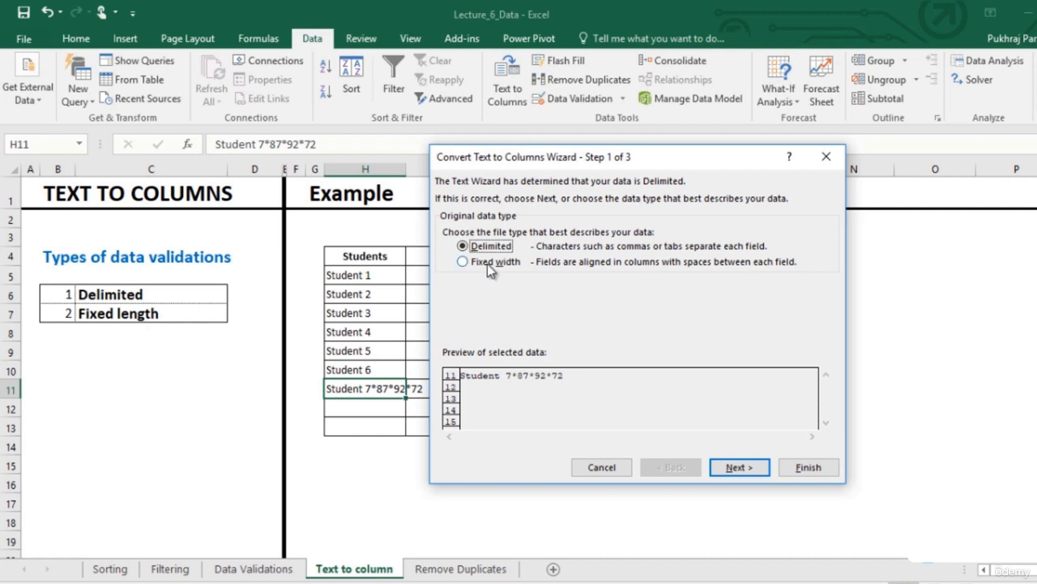
{"action": "left_click", "coordinate": [737, 467]}
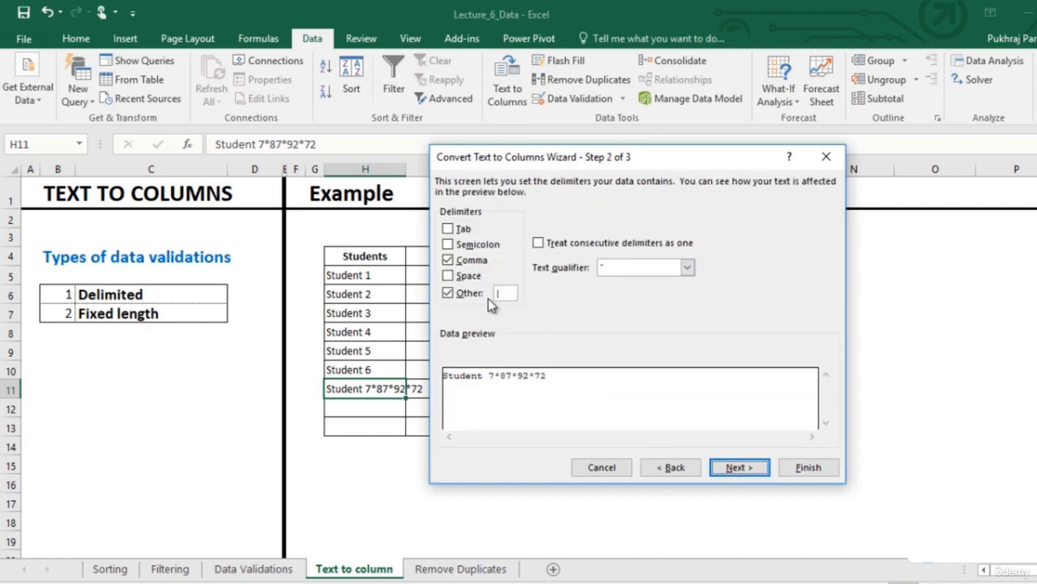
{"action": "left_click", "coordinate": [447, 259]}
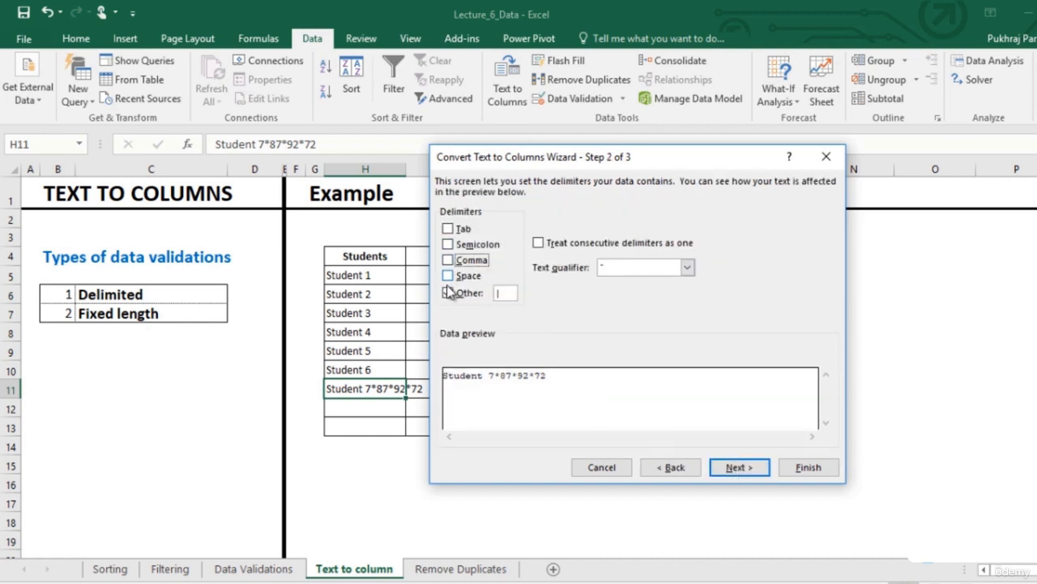
{"action": "left_click", "coordinate": [508, 294]}
{"action": "type", "text": "*"}
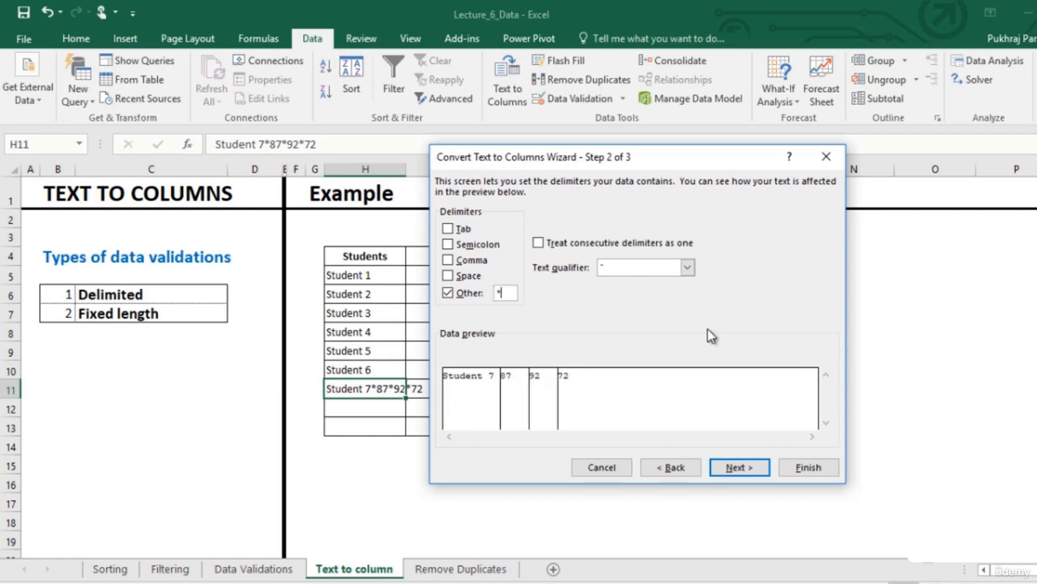
{"action": "left_click", "coordinate": [739, 467]}
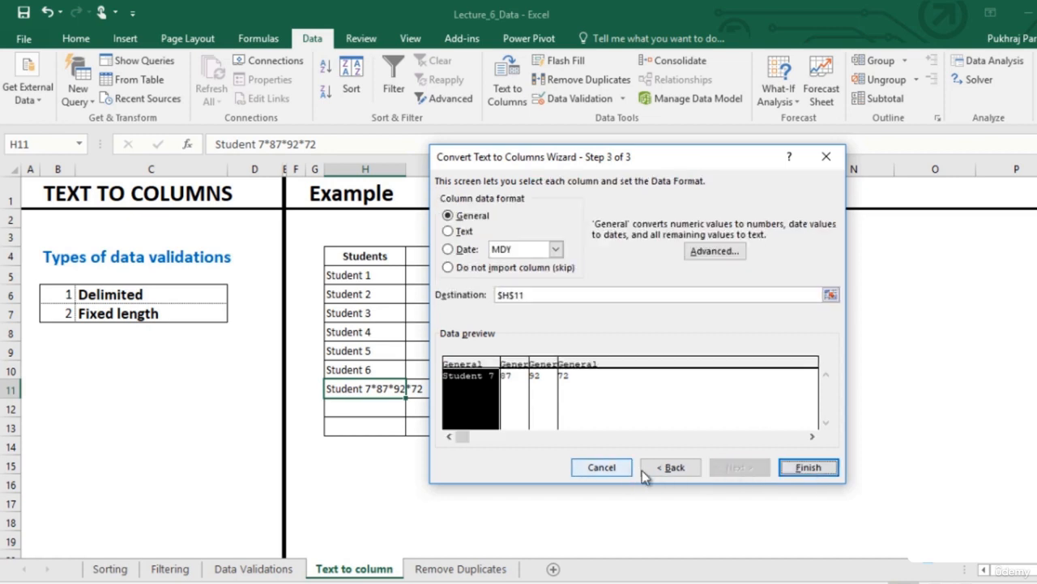
{"action": "left_click", "coordinate": [809, 468]}
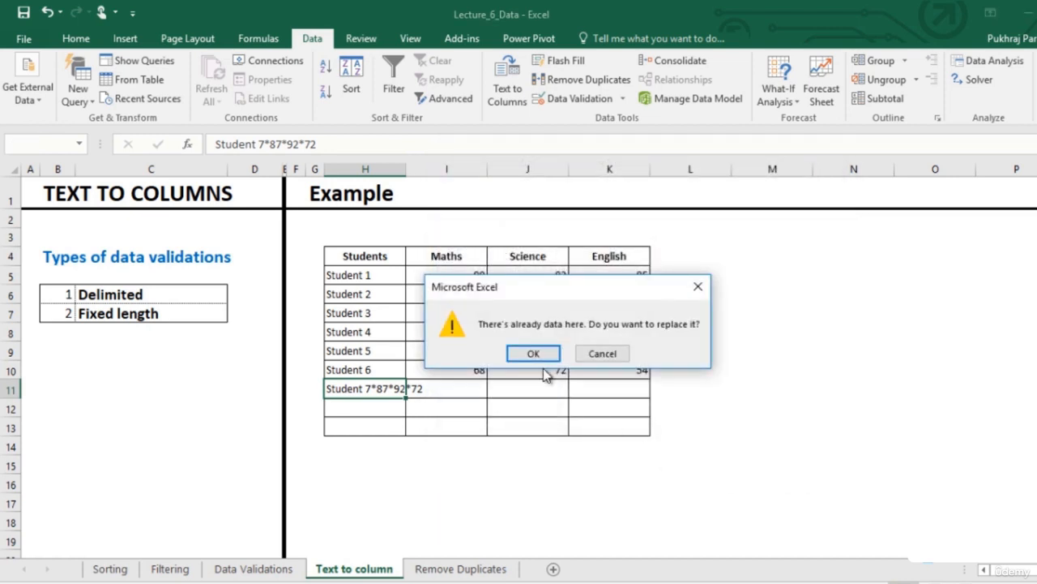
{"action": "left_click", "coordinate": [528, 353]}
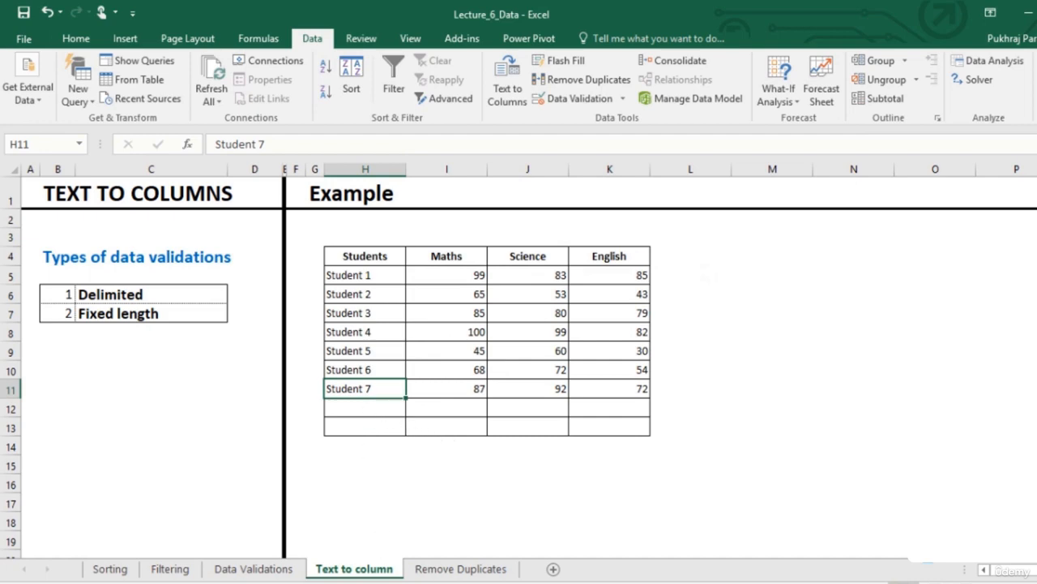
Copy the Student 8 and Student 9 lines from Notepad and paste them into H12:H13
{"action": "mouse_move", "coordinate": [422, 582]}
{"action": "left_click", "coordinate": [422, 527]}
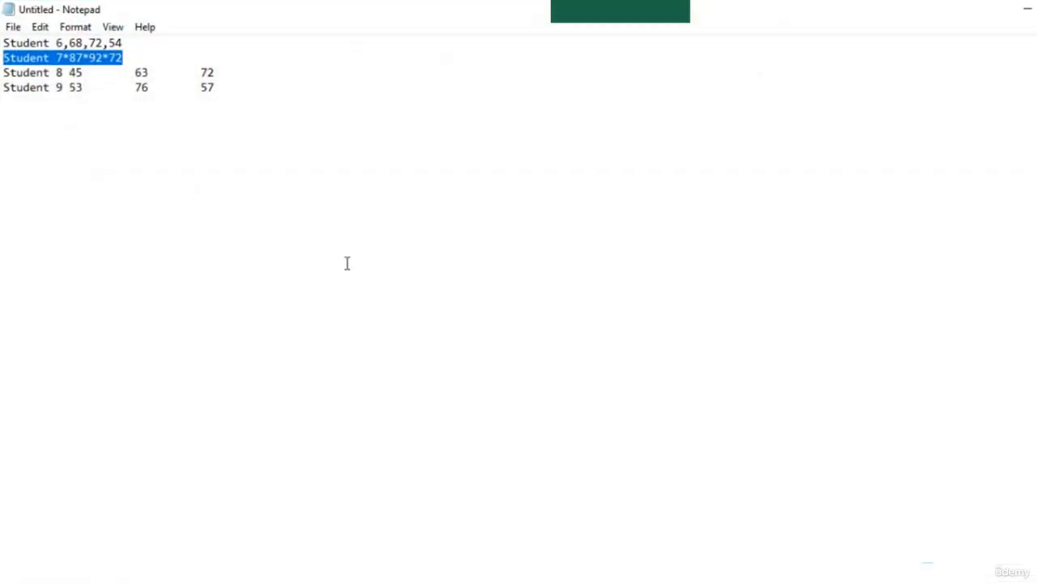
{"action": "left_click", "coordinate": [227, 85]}
{"action": "left_click_drag", "start_coordinate": [227, 86], "coordinate": [62, 93]}
{"action": "left_click", "coordinate": [62, 88]}
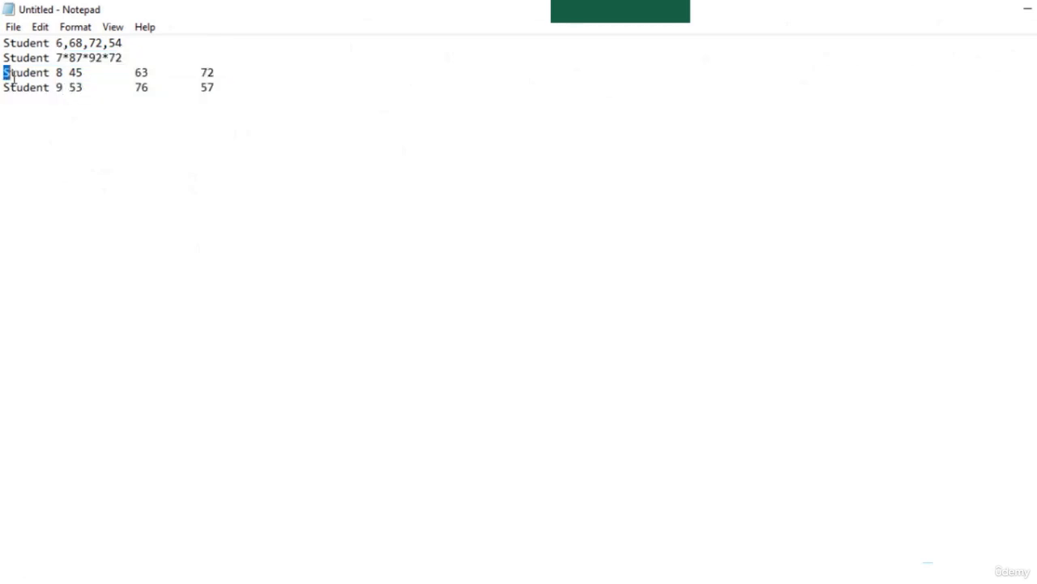
{"action": "left_click_drag", "start_coordinate": [2, 73], "coordinate": [305, 104]}
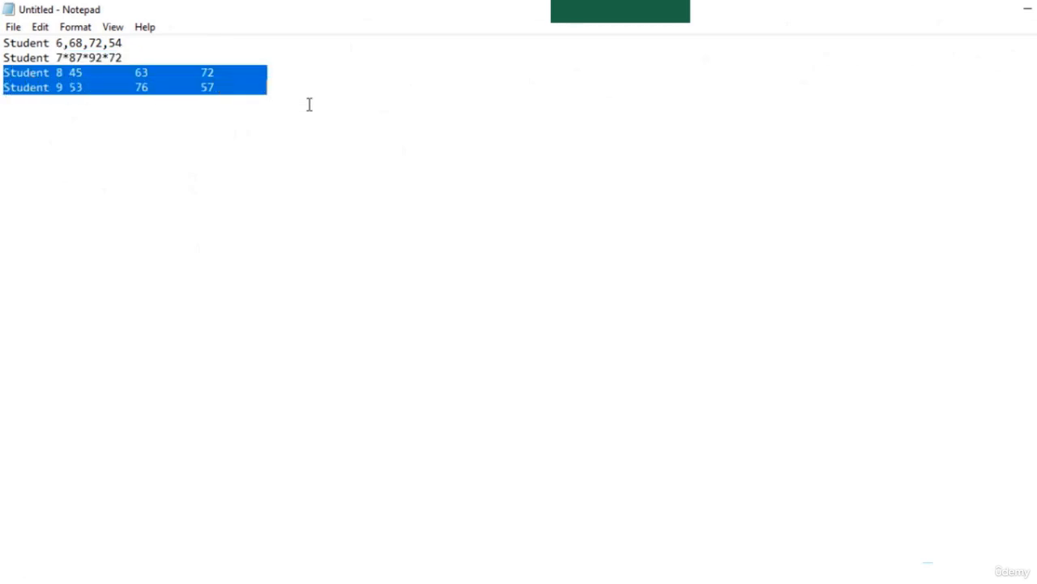
{"action": "key", "text": "ctrl+c"}
{"action": "key", "text": "alt+Tab"}
{"action": "key", "text": "ctrl+v"}
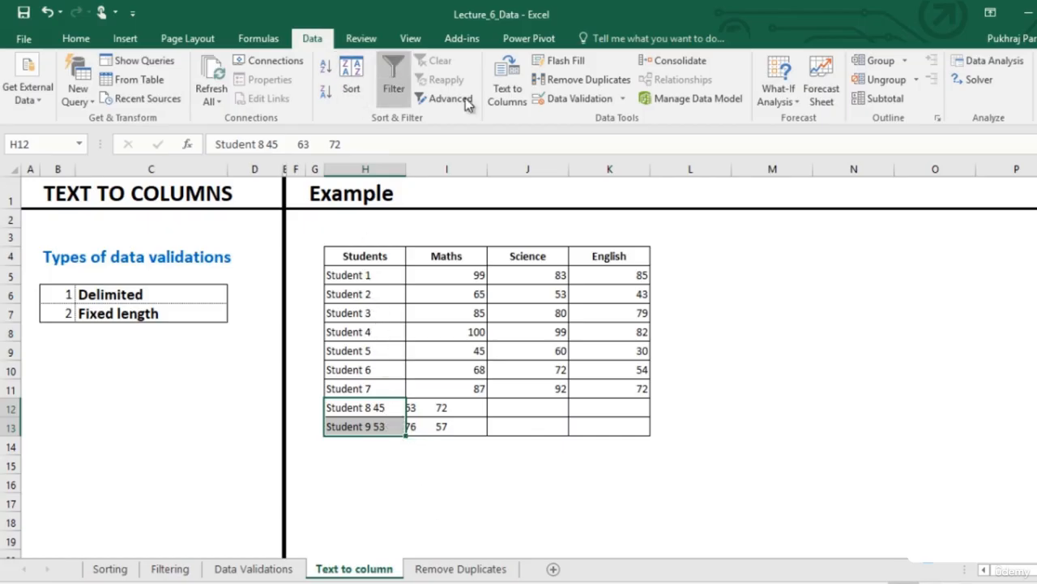
Split H12:H13 with Text to Columns as fixed width, placing column breaks at 10, 20 and 30, replacing existing cells
{"action": "left_click", "coordinate": [508, 87]}
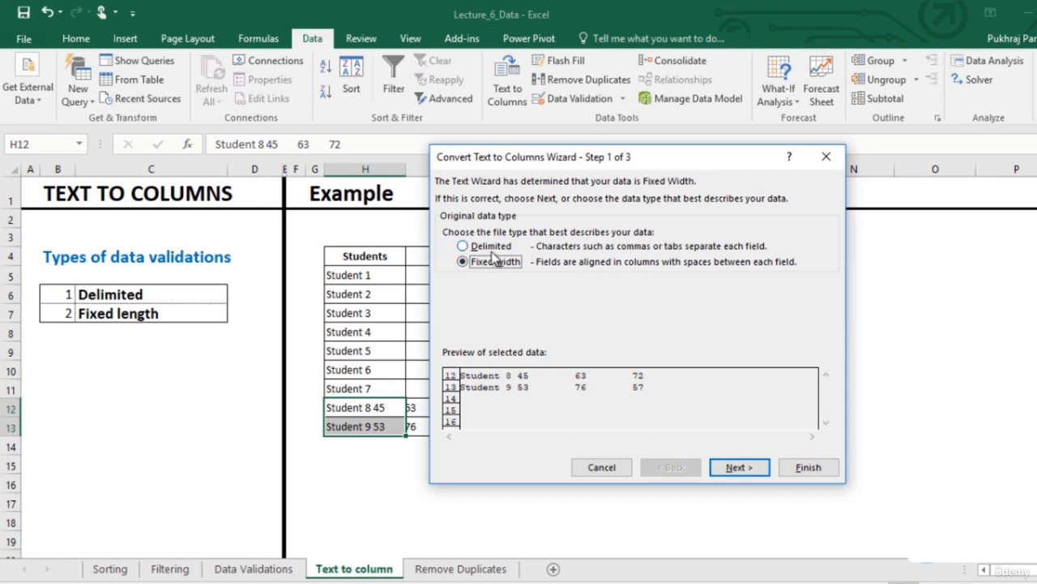
{"action": "left_click", "coordinate": [738, 468]}
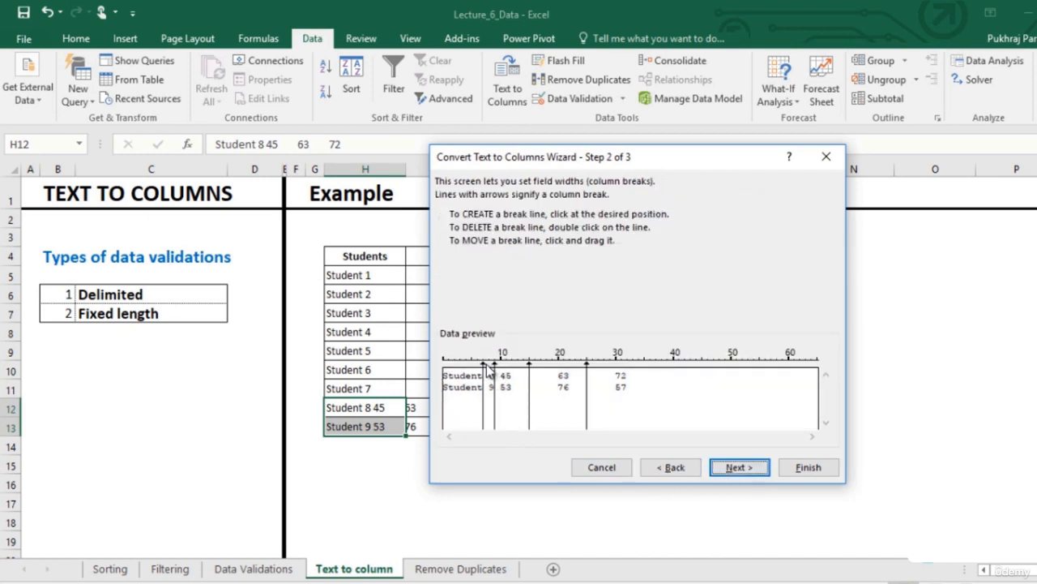
{"action": "left_click_drag", "start_coordinate": [483, 365], "coordinate": [562, 372]}
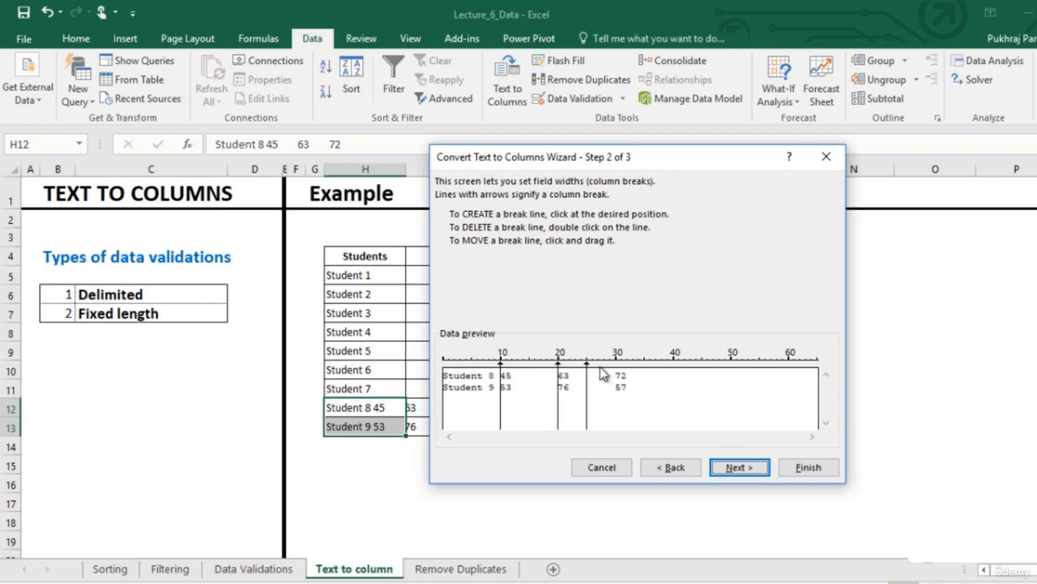
{"action": "left_click_drag", "start_coordinate": [588, 369], "coordinate": [616, 374]}
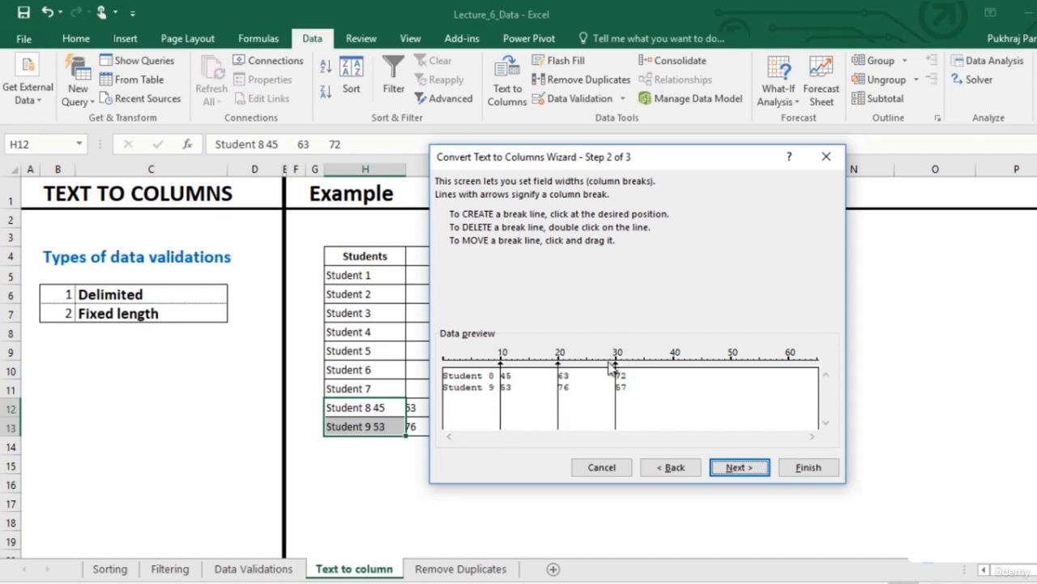
{"action": "left_click", "coordinate": [742, 469]}
{"action": "left_click", "coordinate": [799, 468]}
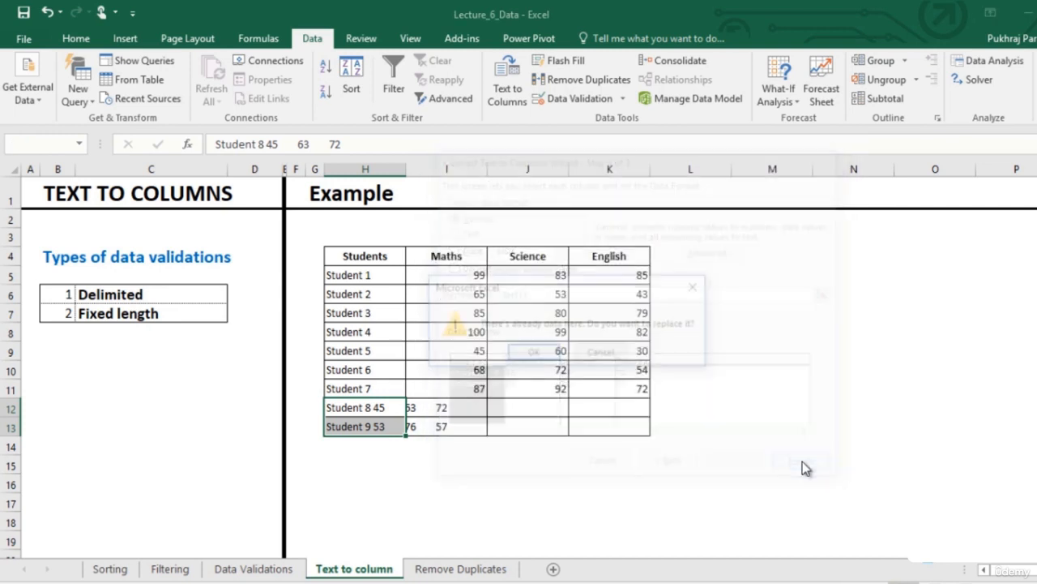
{"action": "left_click", "coordinate": [532, 355]}
{"action": "left_click", "coordinate": [655, 464]}
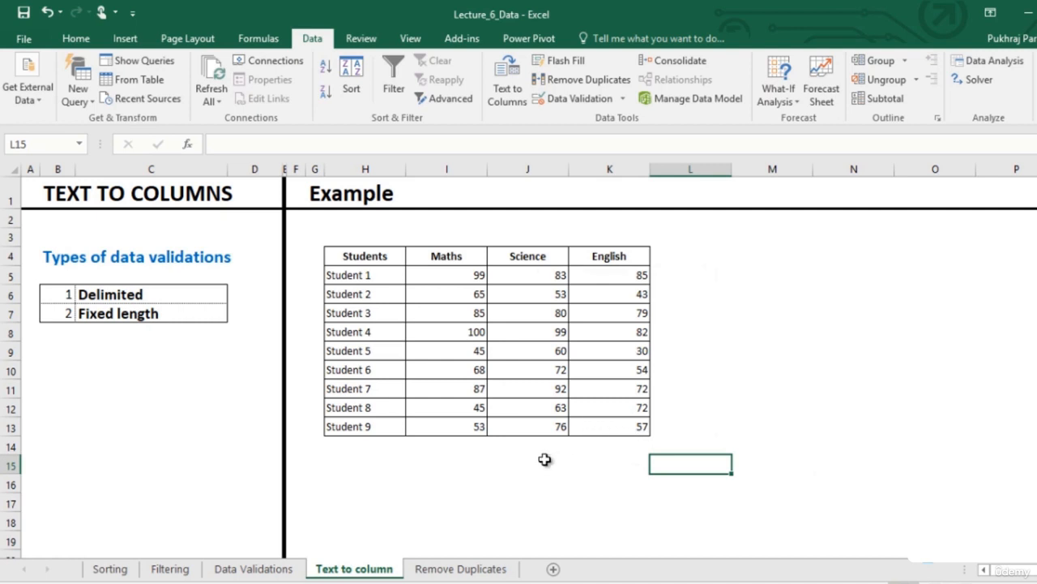
Open the Remove Duplicates sheet and examine the repeated student rows at the bottom of the table
{"action": "left_click", "coordinate": [497, 575]}
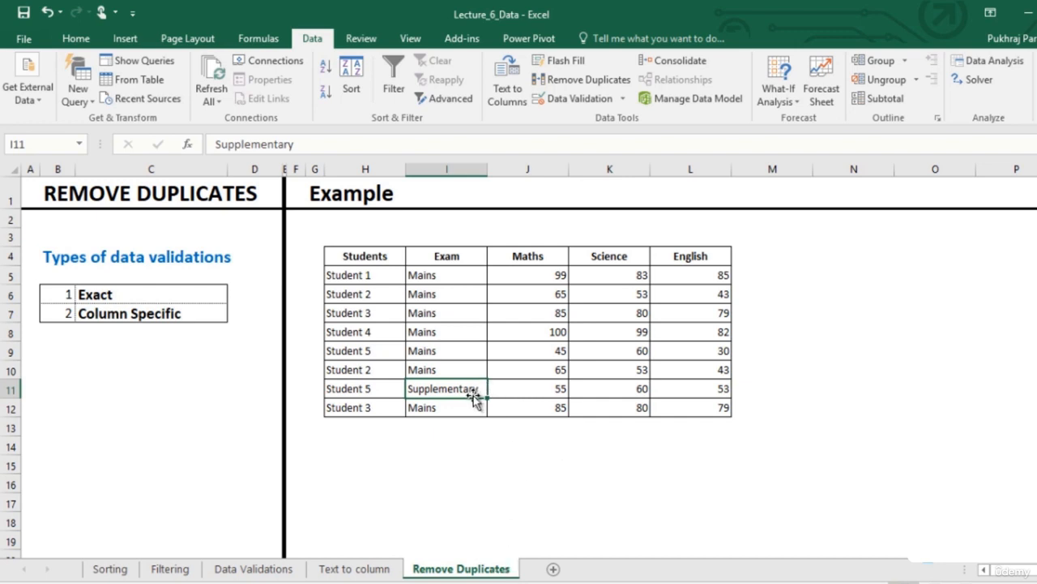
{"action": "left_click", "coordinate": [362, 371]}
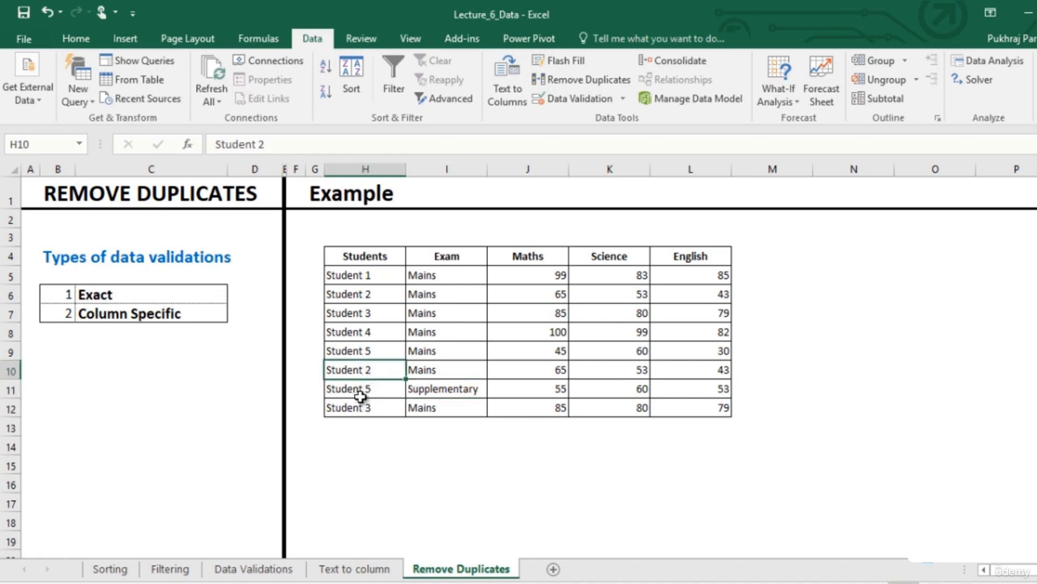
{"action": "left_click", "coordinate": [361, 389], "text": "ctrl"}
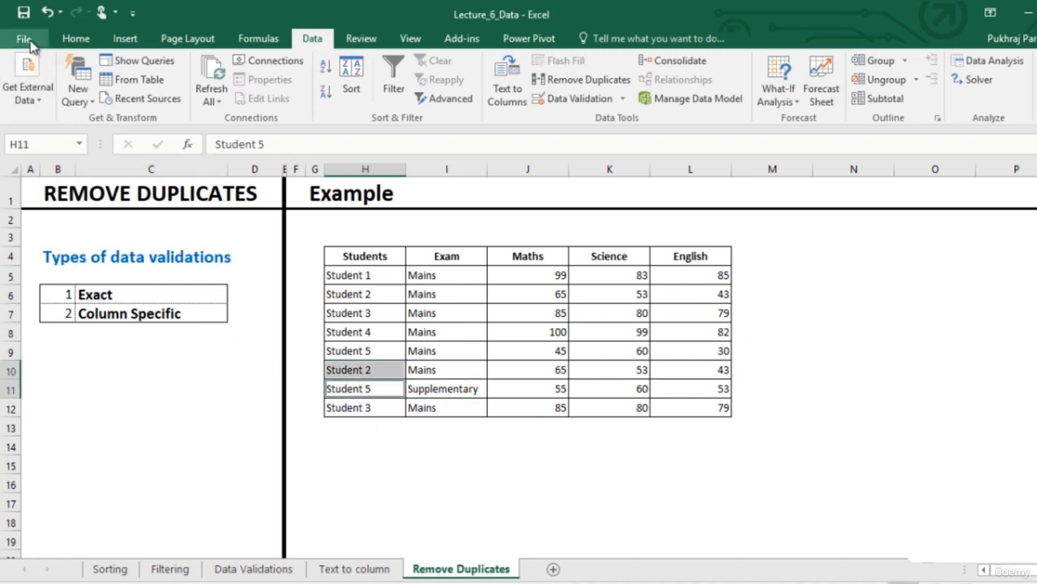
Fill the repeated student name cells H10:H12 with yellow
{"action": "left_click", "coordinate": [71, 40]}
{"action": "left_click", "coordinate": [361, 353]}
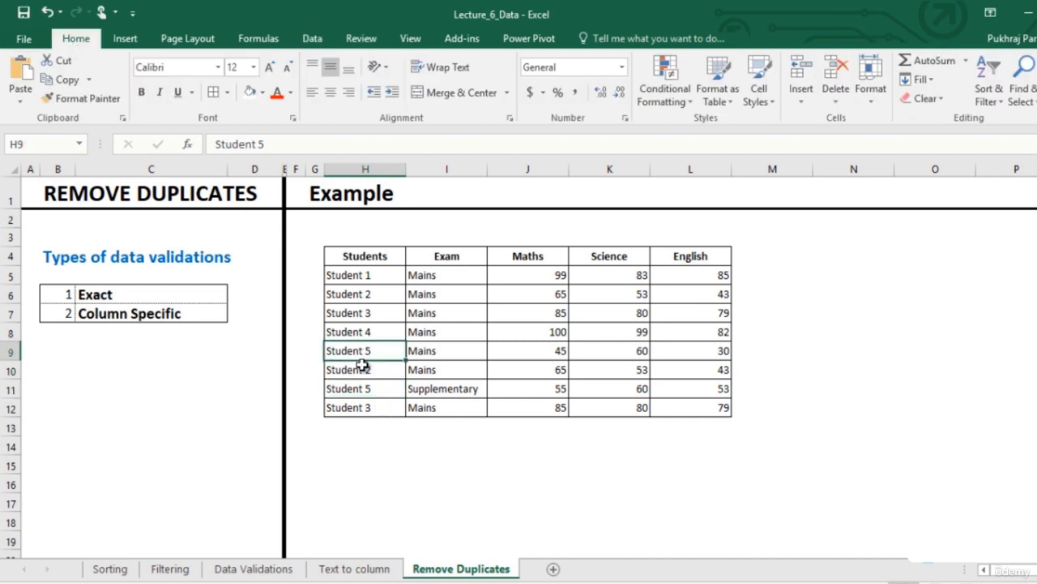
{"action": "left_click_drag", "start_coordinate": [363, 369], "coordinate": [371, 406]}
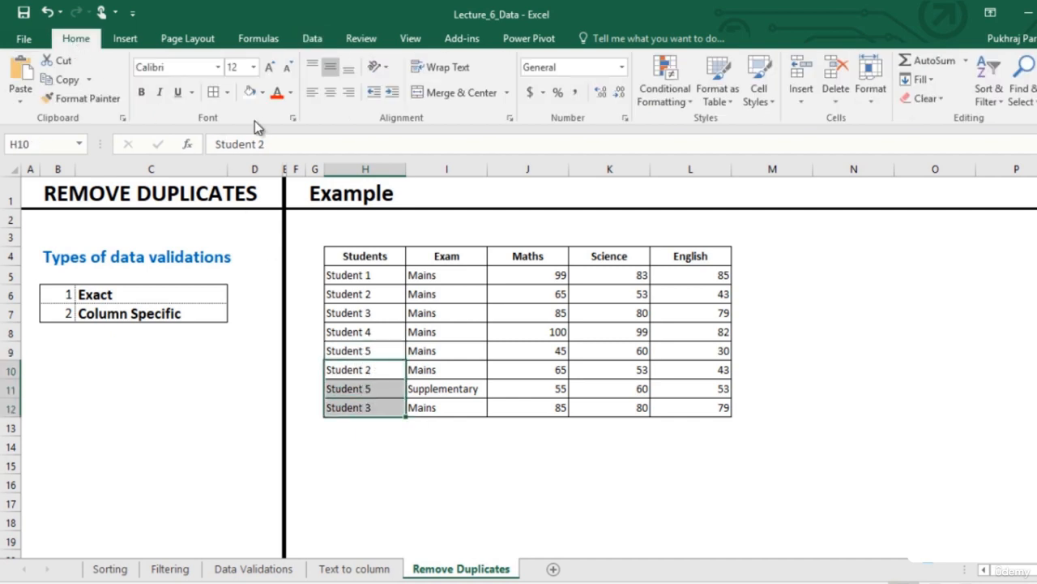
{"action": "left_click", "coordinate": [263, 95]}
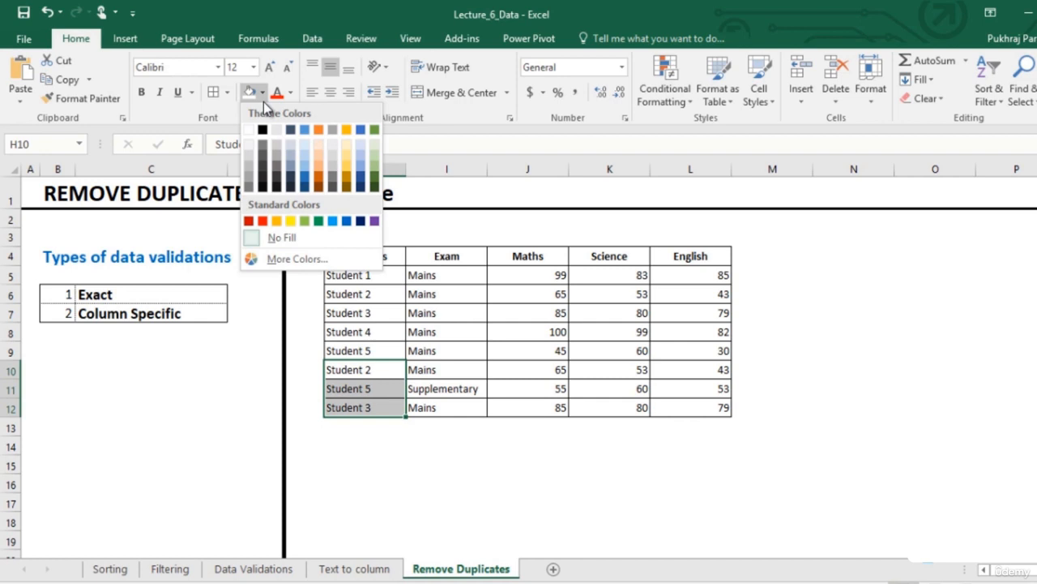
{"action": "left_click", "coordinate": [286, 220]}
{"action": "left_click", "coordinate": [369, 442]}
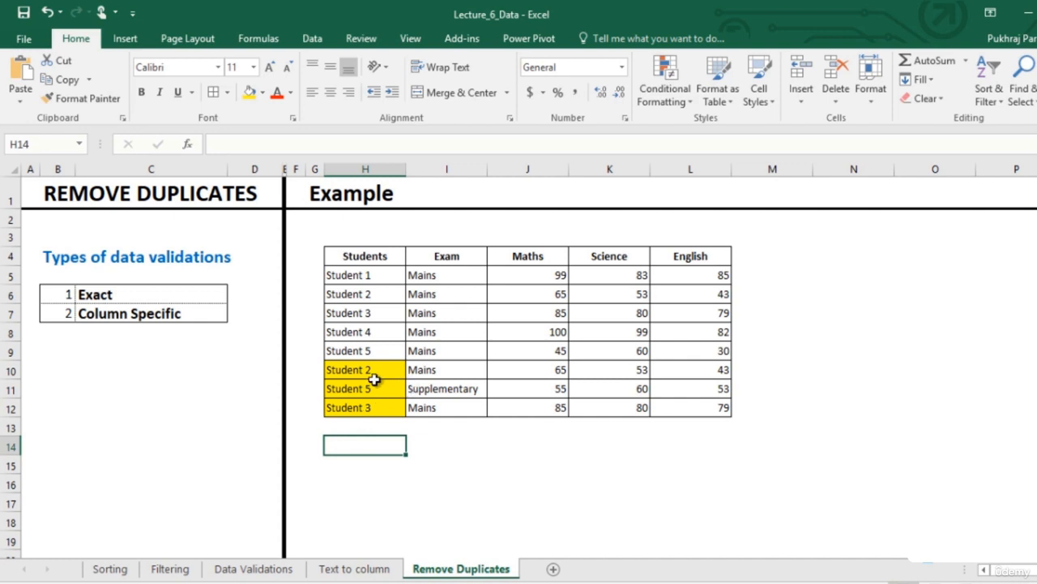
Compare the two Student 2 rows, 6 and 10, across all their columns
{"action": "left_click_drag", "start_coordinate": [365, 369], "coordinate": [582, 369]}
{"action": "left_click_drag", "start_coordinate": [685, 364], "coordinate": [667, 362]}
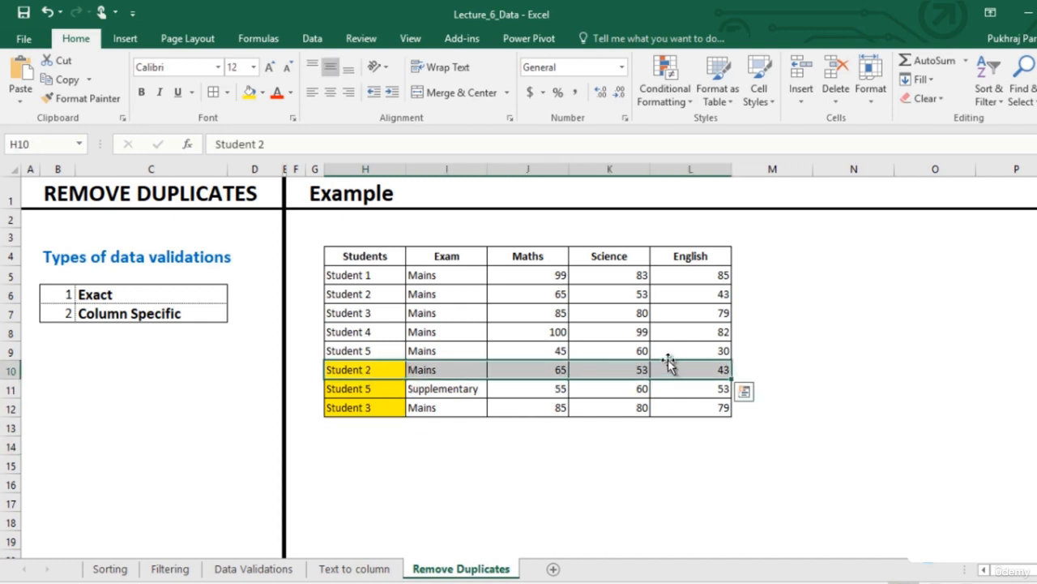
{"action": "left_click_drag", "start_coordinate": [340, 295], "coordinate": [682, 296]}
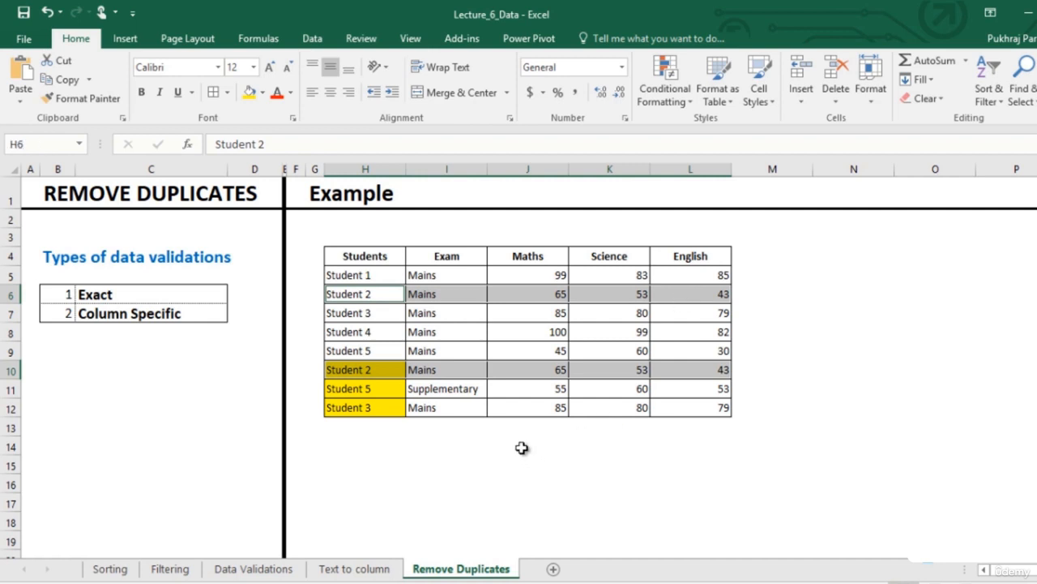
{"action": "left_click", "coordinate": [394, 411]}
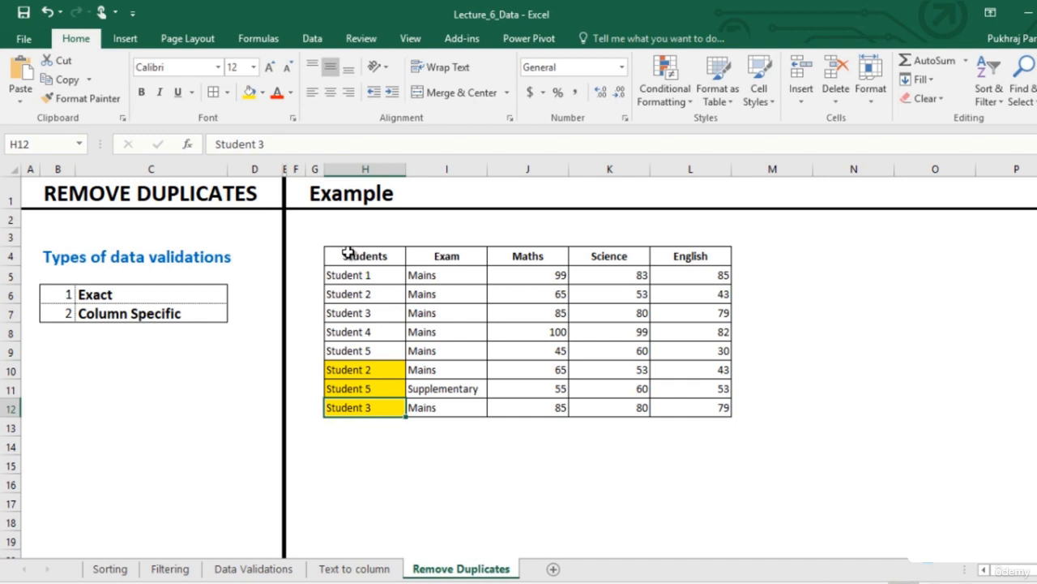
Remove duplicates from the table H4:L12 using all columns with headers
{"action": "left_click_drag", "start_coordinate": [347, 252], "coordinate": [711, 409]}
{"action": "left_click", "coordinate": [309, 41]}
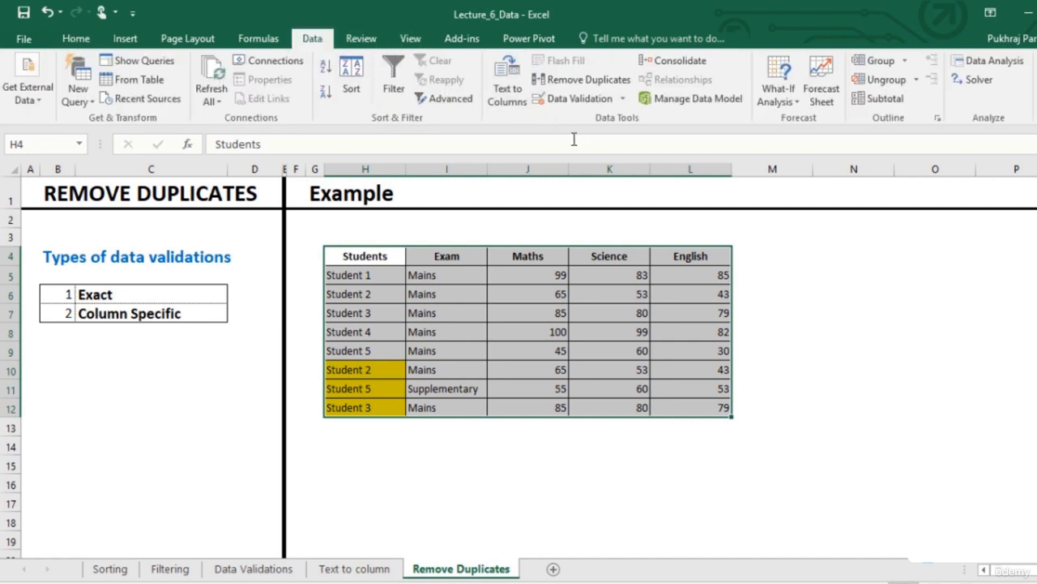
{"action": "left_click", "coordinate": [570, 82]}
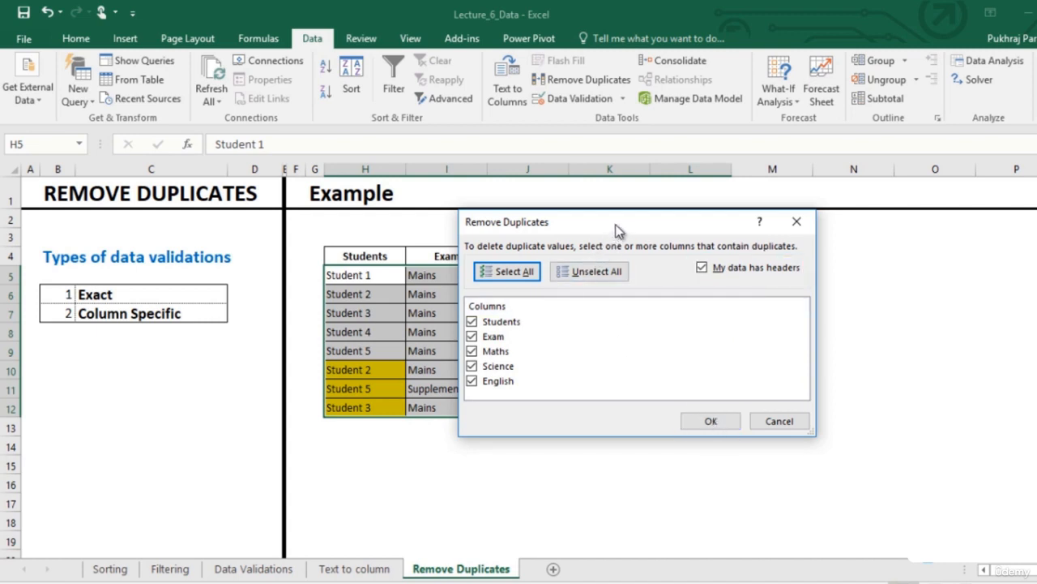
{"action": "left_click_drag", "start_coordinate": [615, 231], "coordinate": [674, 324]}
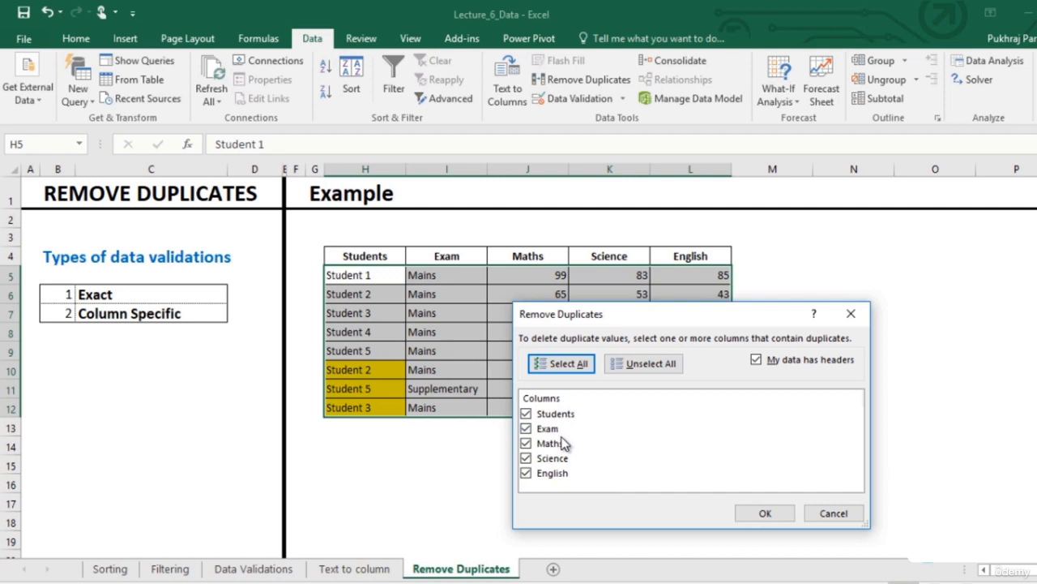
{"action": "left_click", "coordinate": [764, 512]}
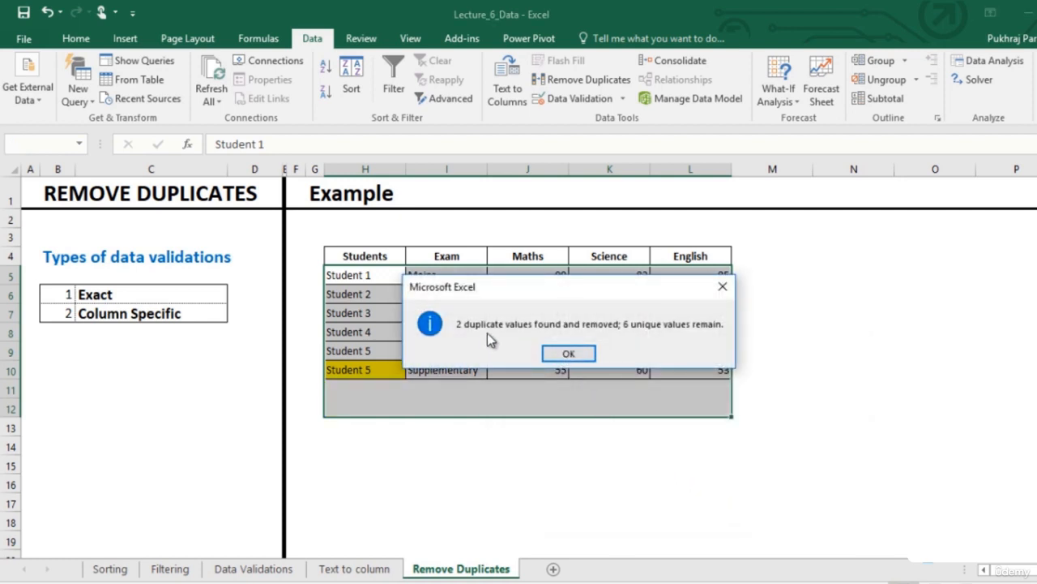
{"action": "left_click", "coordinate": [568, 354]}
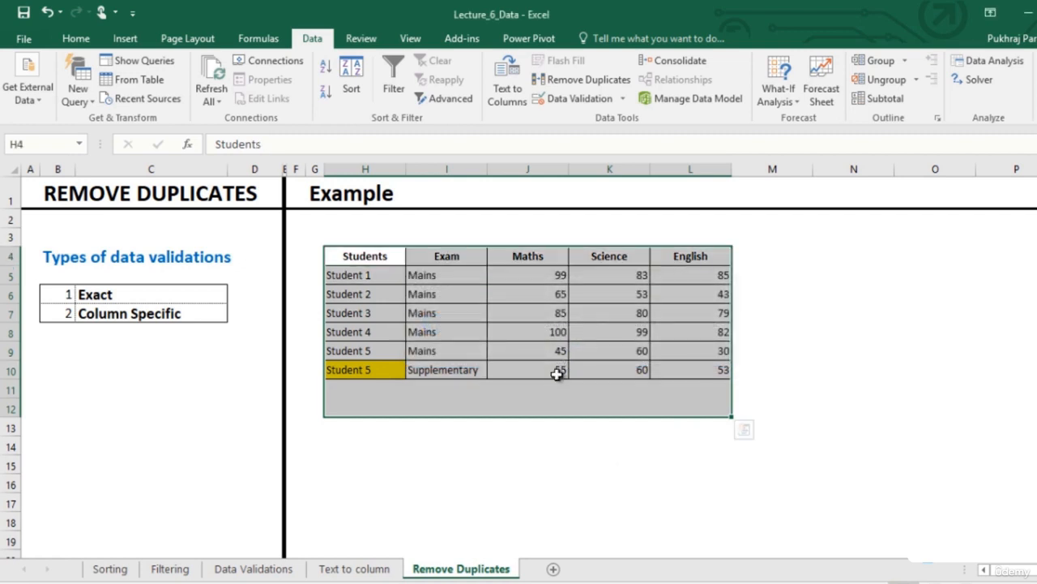
{"action": "left_click", "coordinate": [556, 384]}
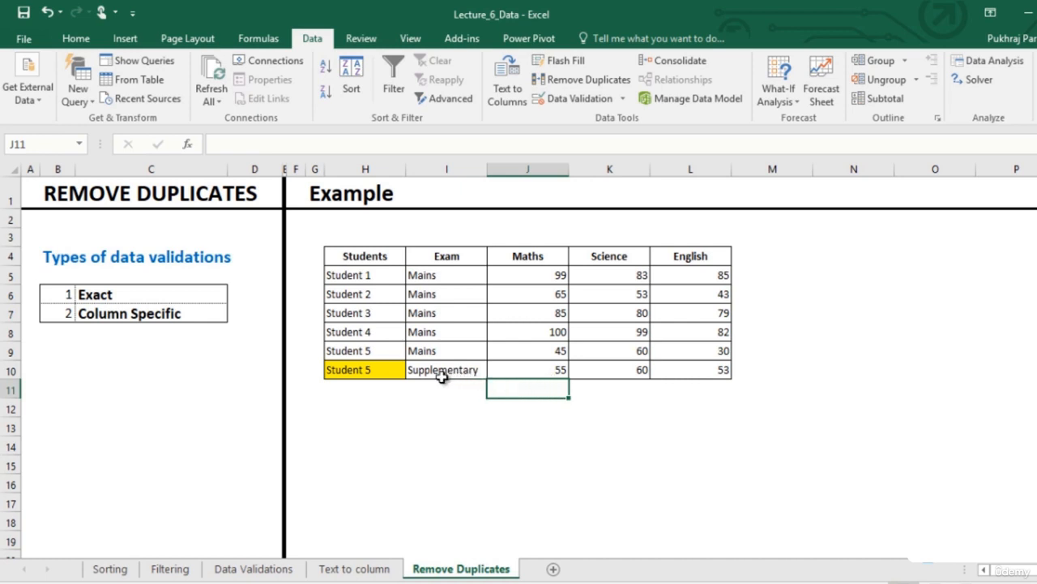
Sort the table H4:L10 by English from Largest to Smallest
{"action": "left_click_drag", "start_coordinate": [351, 351], "coordinate": [667, 377]}
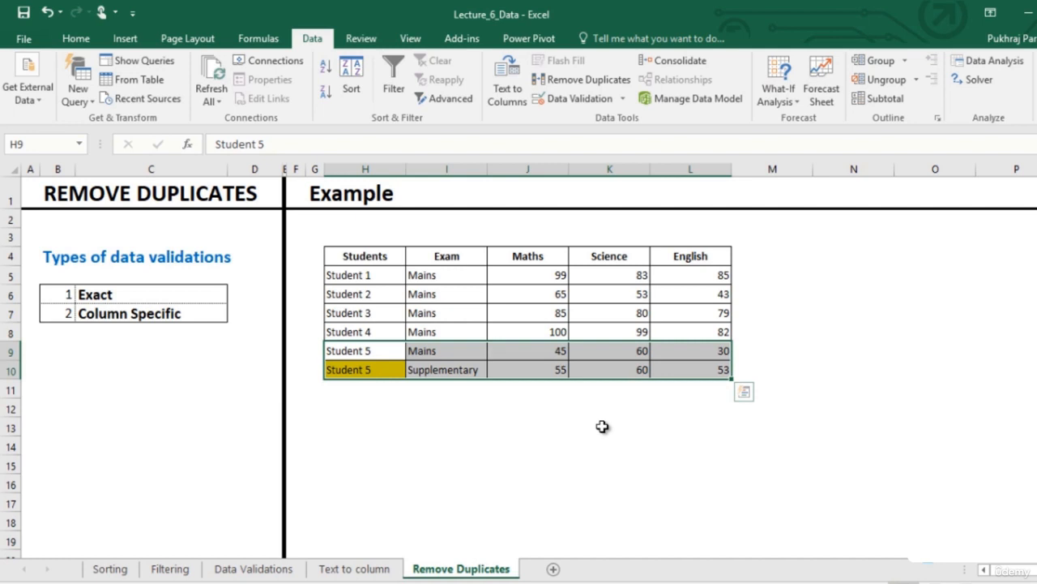
{"action": "left_click_drag", "start_coordinate": [370, 254], "coordinate": [701, 362]}
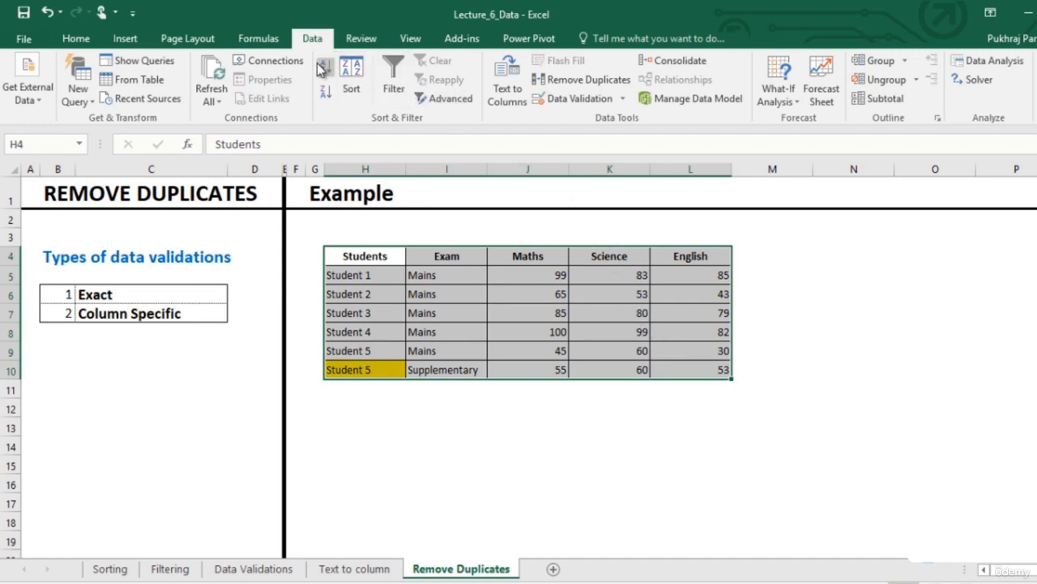
{"action": "left_click", "coordinate": [350, 78]}
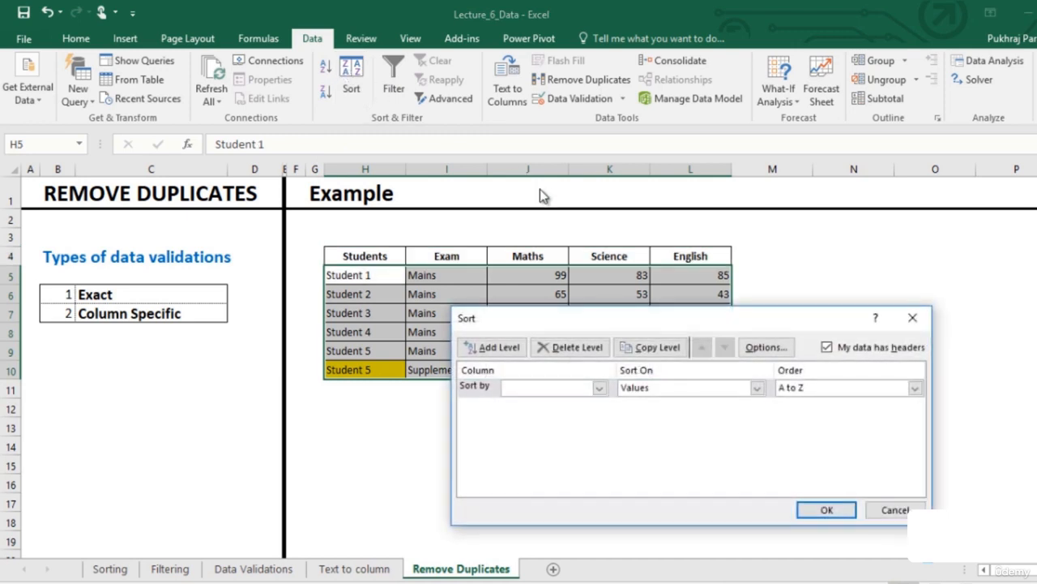
{"action": "left_click", "coordinate": [591, 387]}
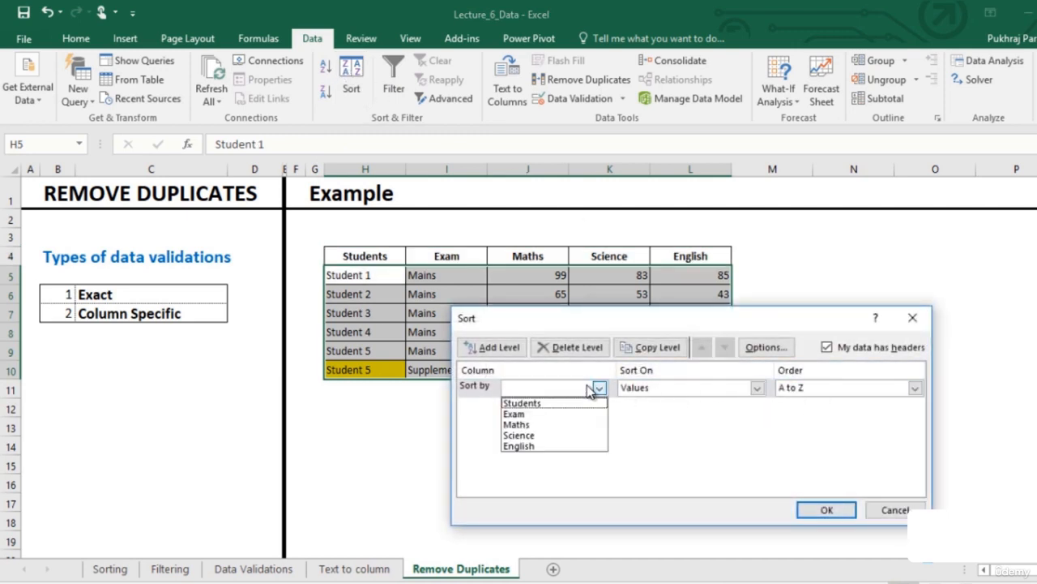
{"action": "left_click", "coordinate": [555, 446]}
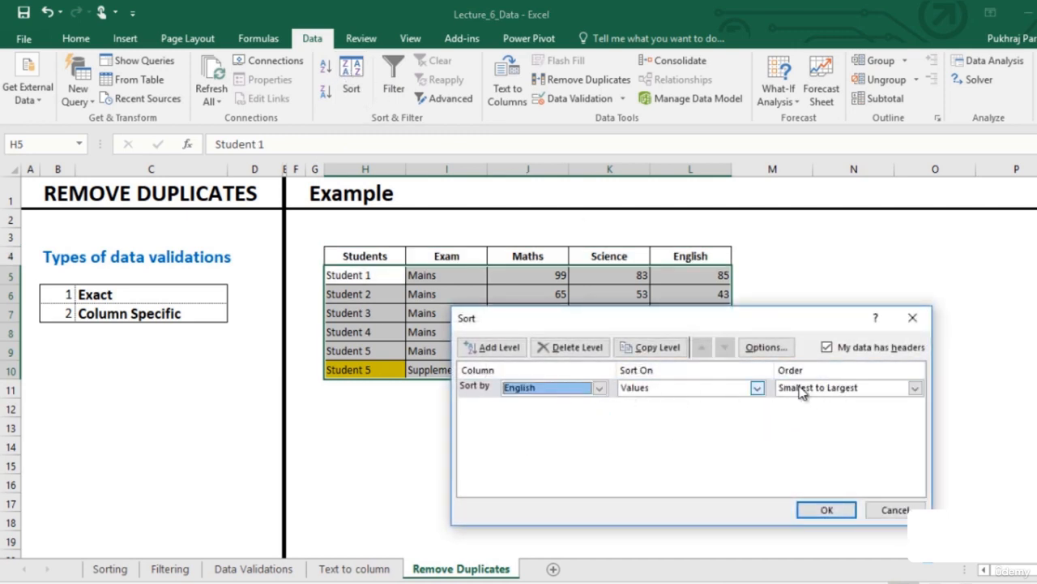
{"action": "left_click", "coordinate": [861, 388]}
{"action": "left_click", "coordinate": [857, 415]}
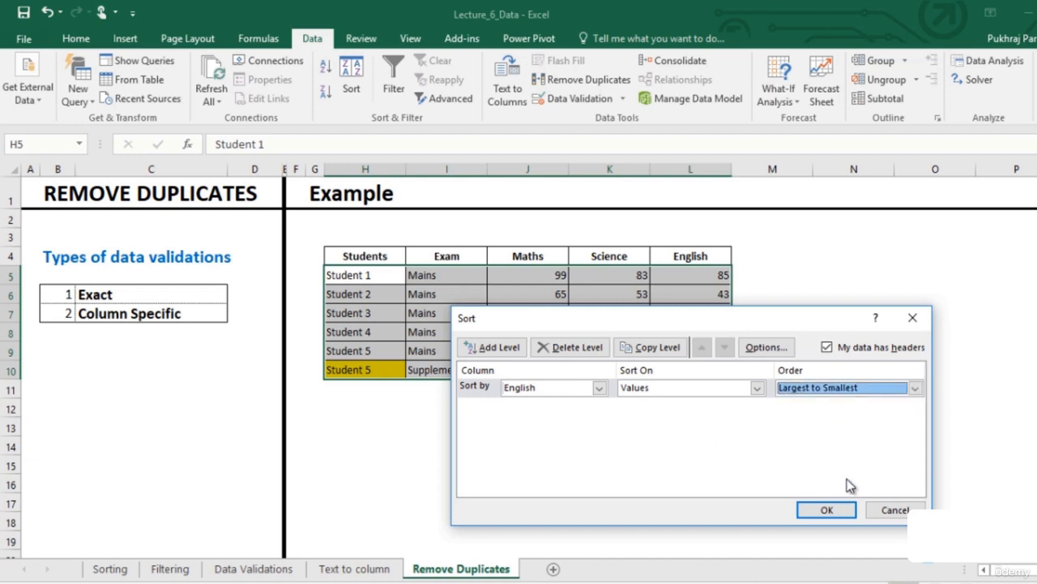
{"action": "left_click", "coordinate": [827, 509]}
{"action": "left_click", "coordinate": [643, 384]}
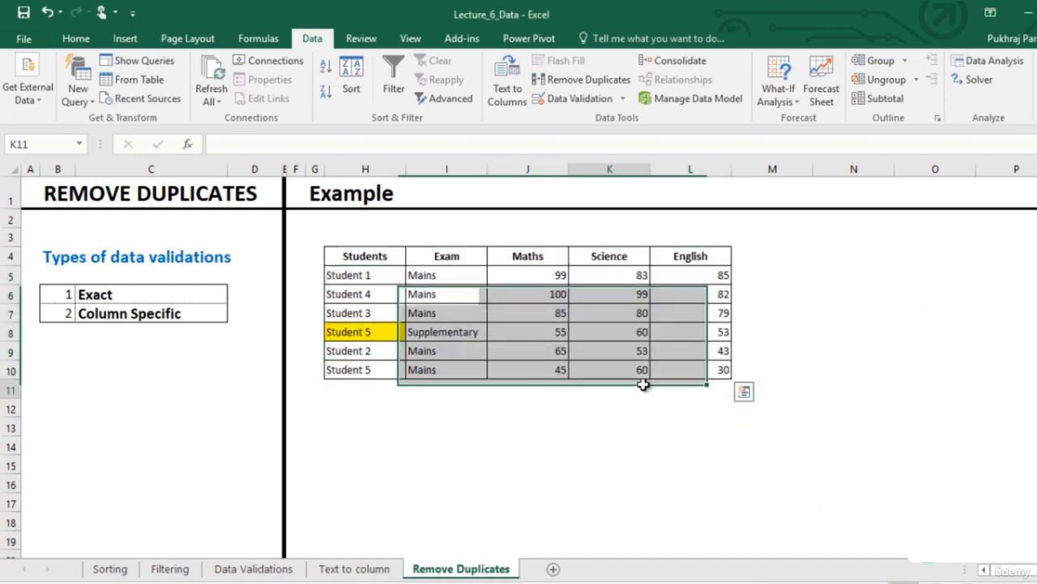
Remove duplicates from the table checking only the Students column, unticking Exam, Maths, Science and English
{"action": "left_click_drag", "start_coordinate": [357, 261], "coordinate": [690, 381]}
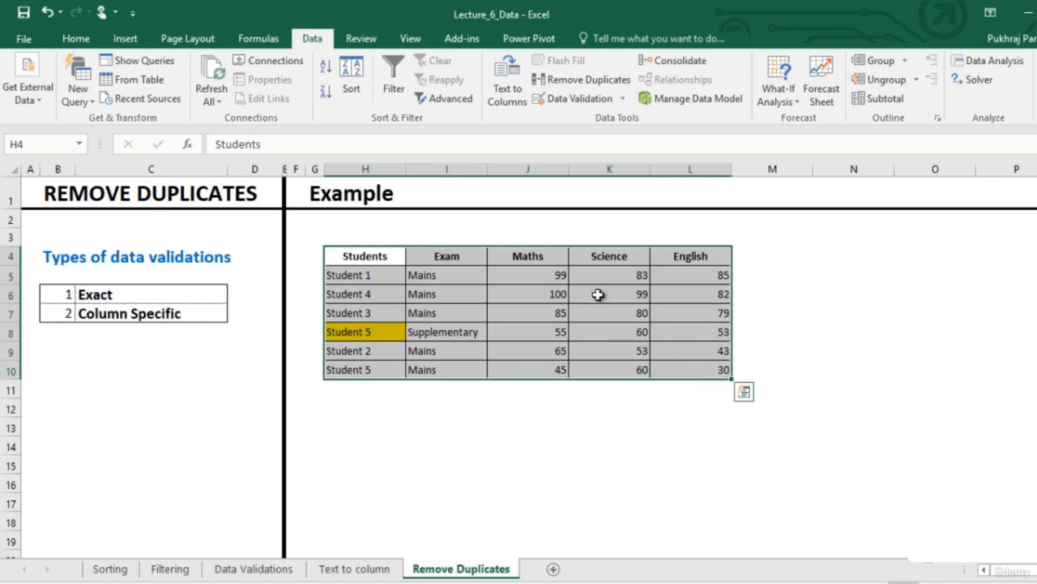
{"action": "left_click", "coordinate": [618, 82]}
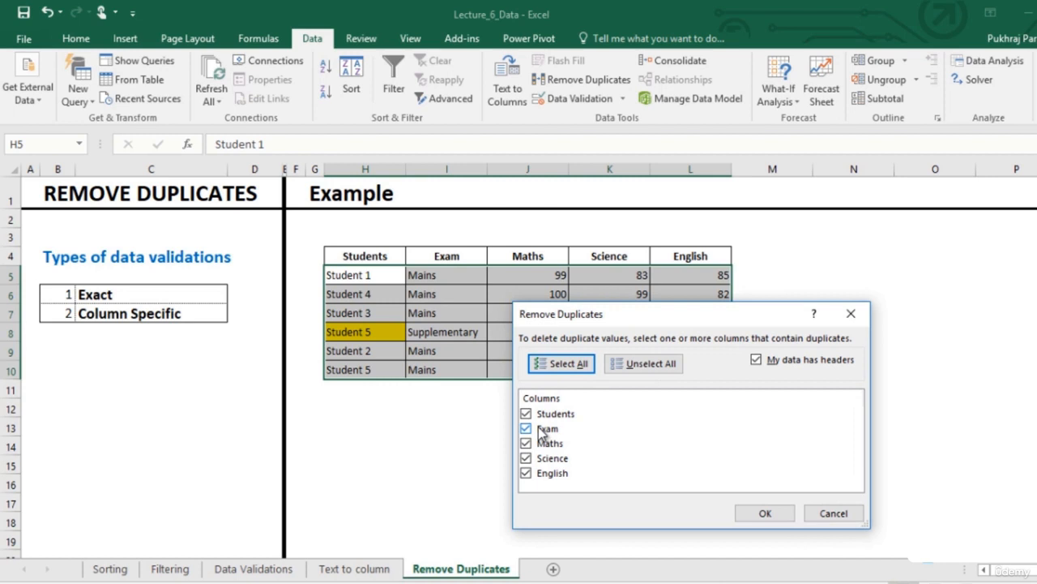
{"action": "left_click", "coordinate": [541, 429]}
{"action": "left_click", "coordinate": [541, 444]}
{"action": "left_click", "coordinate": [542, 458]}
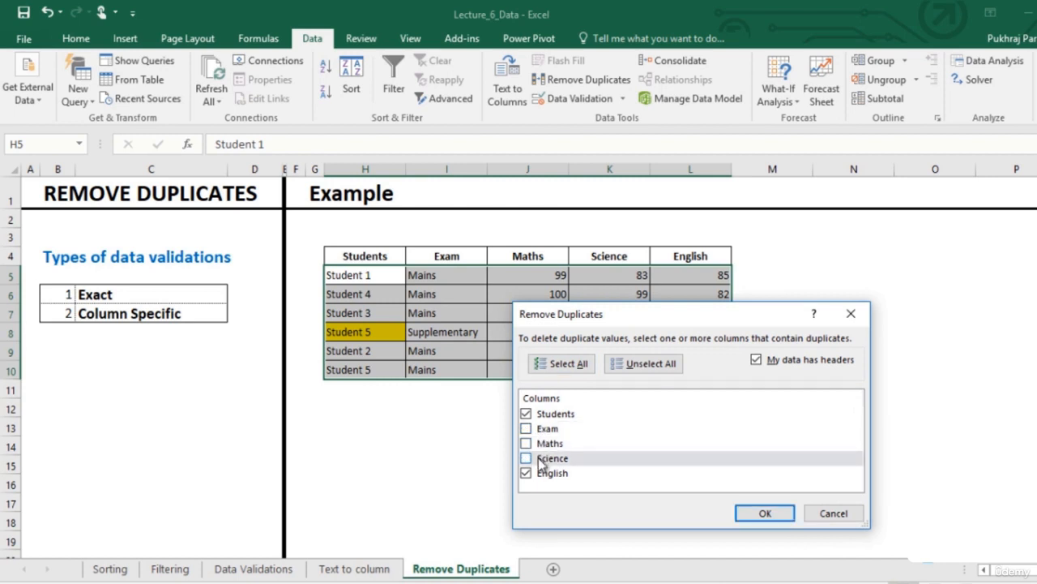
{"action": "left_click", "coordinate": [537, 470]}
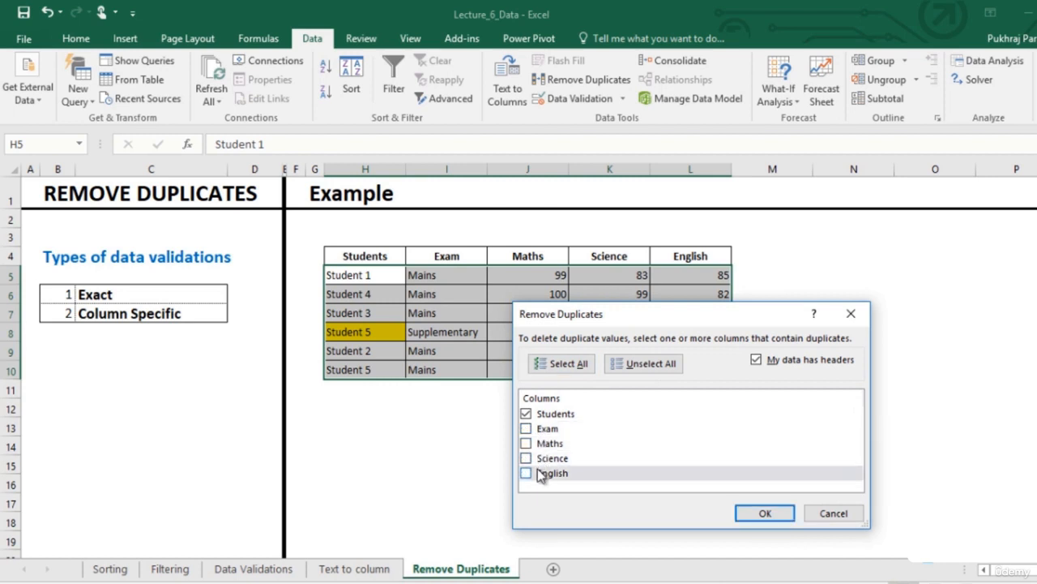
{"action": "left_click", "coordinate": [764, 515]}
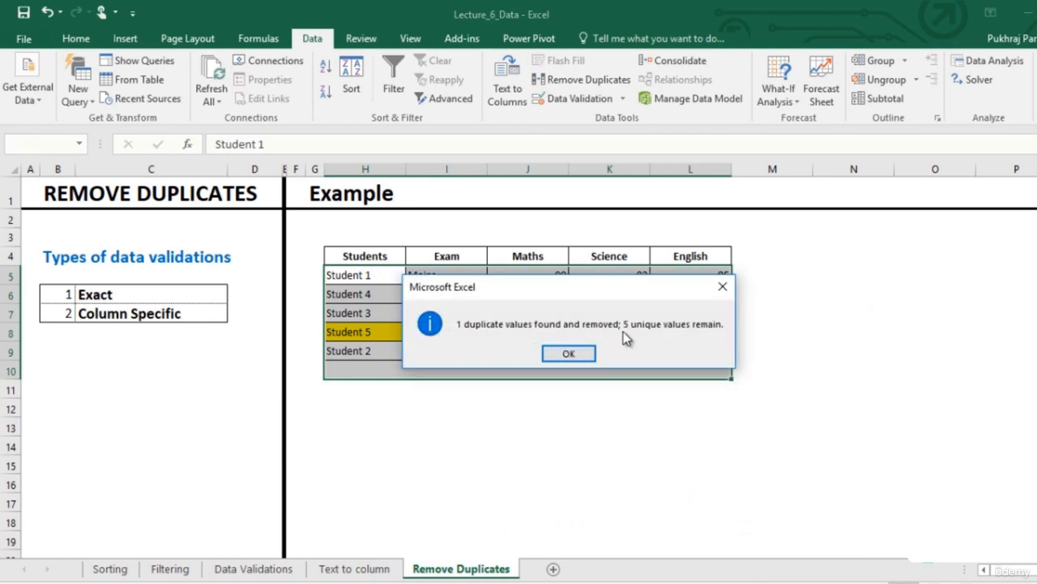
{"action": "left_click", "coordinate": [570, 355]}
{"action": "left_click", "coordinate": [573, 386]}
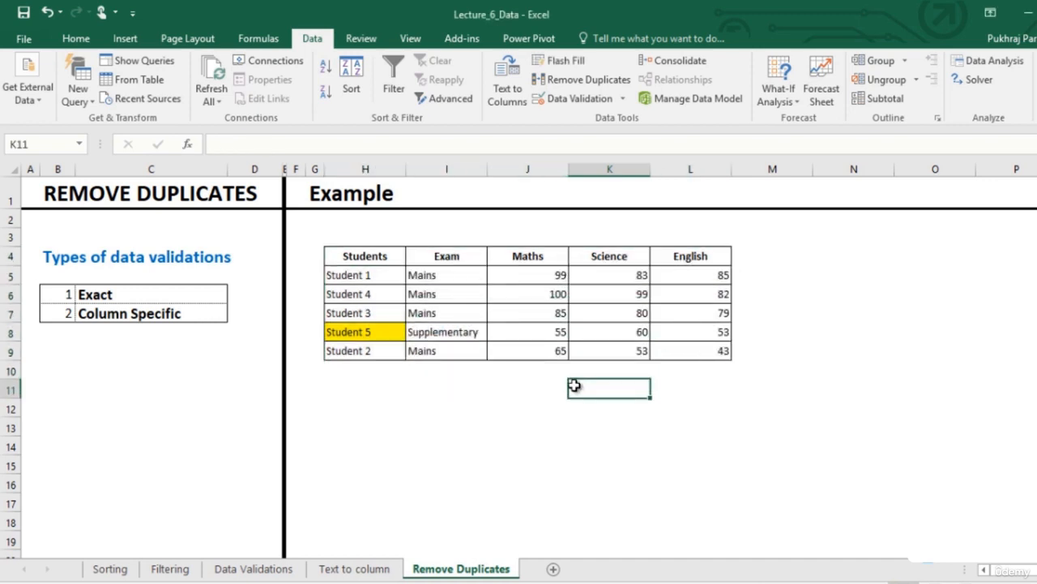